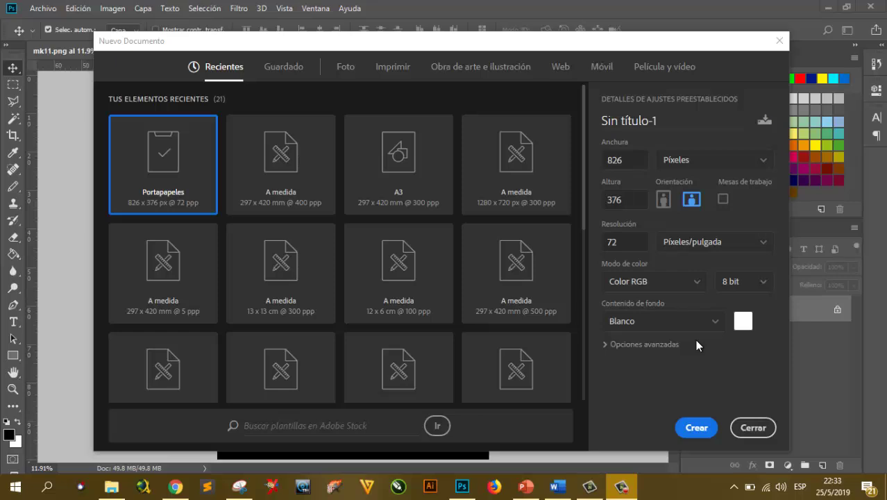
Step: Create a blank A3 document (297 × 420 mm, 300 ppi) and zoom in slightly
left_click(385, 187)
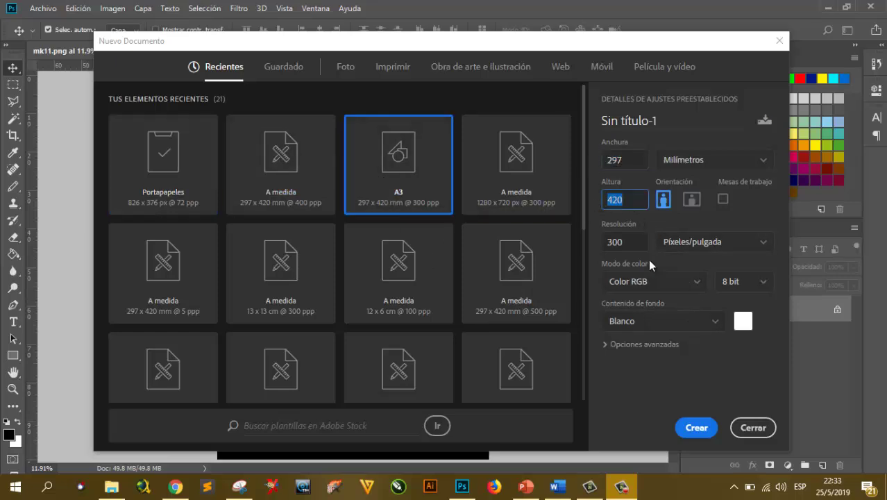
left_click(689, 428)
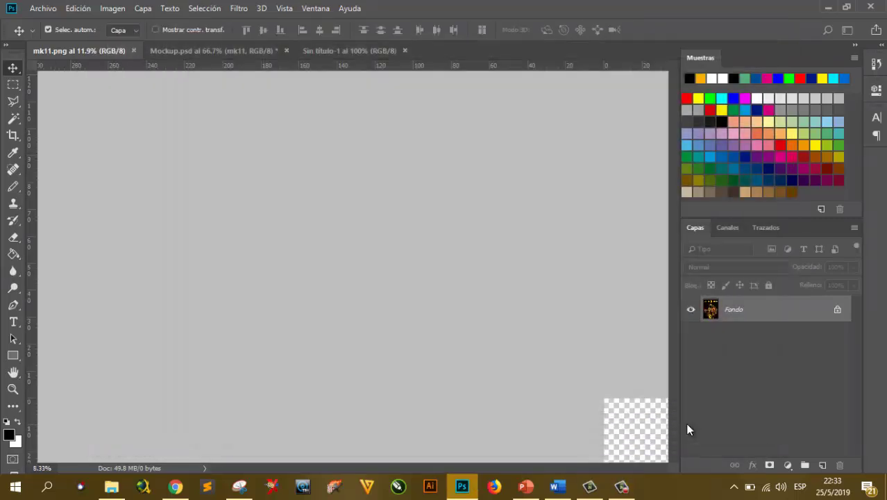
key("ctrl+plus")
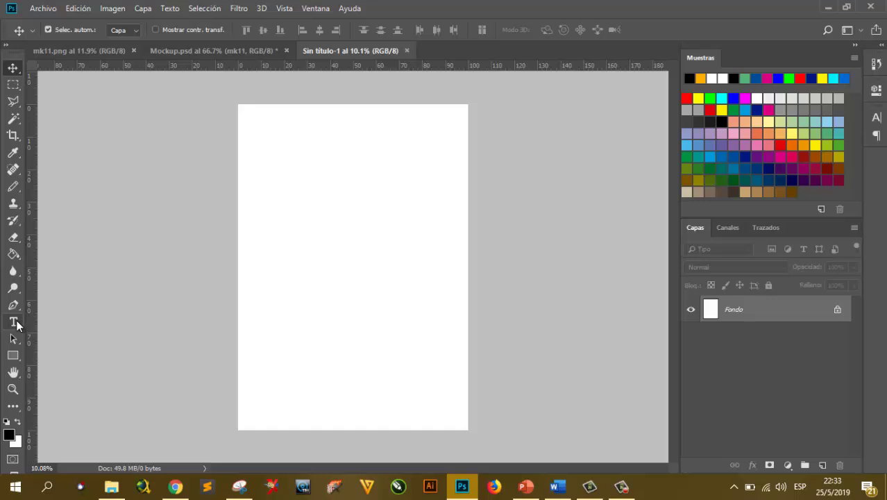
mouse_move(175, 486)
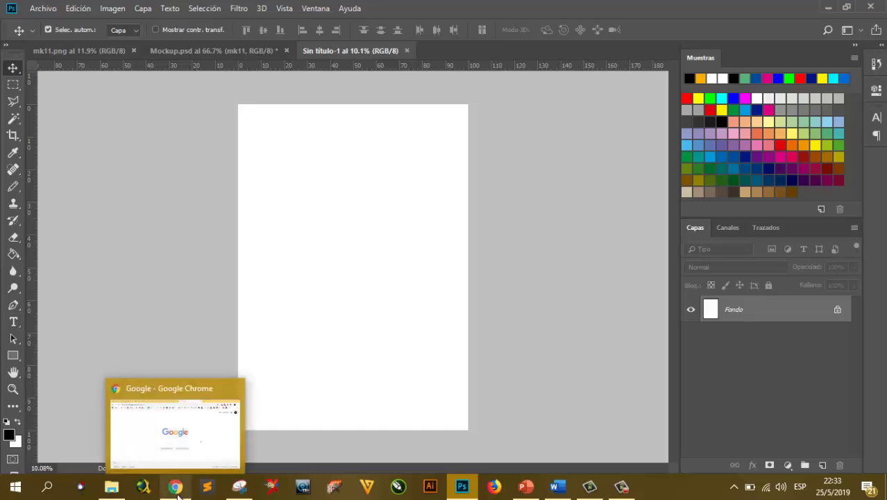
Step: Search Google for 'mortal kombat 11' and switch to image results
left_click(178, 440)
left_click(298, 297)
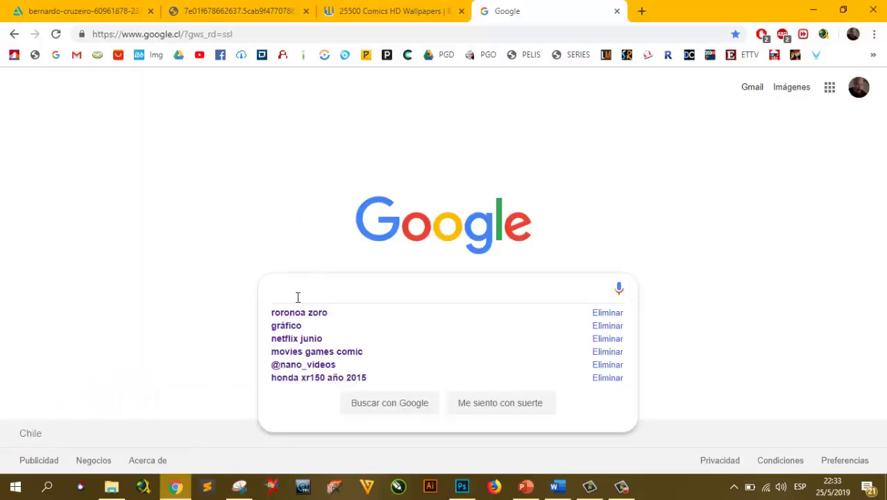
type("mortal komba")
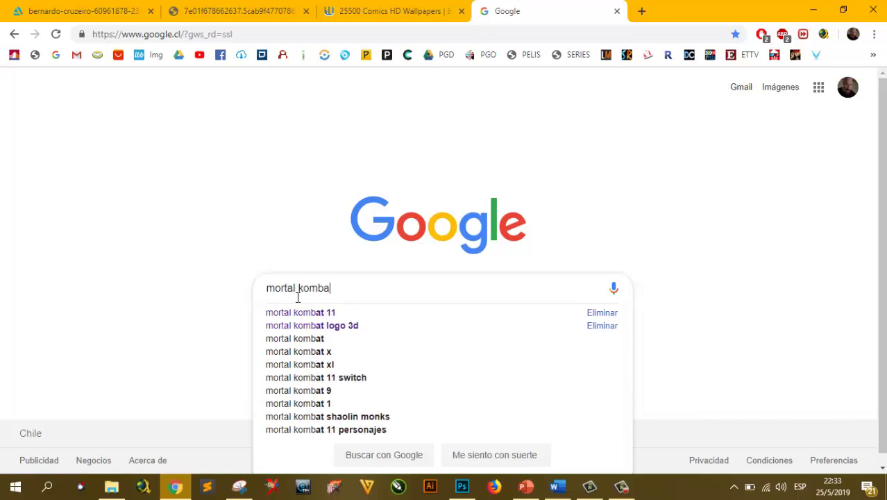
type("t ")
type("11")
key("Return")
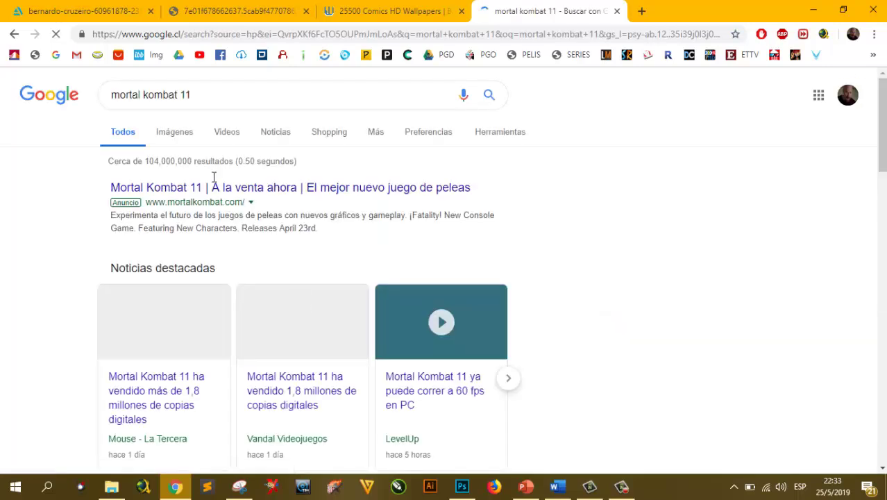
left_click(179, 139)
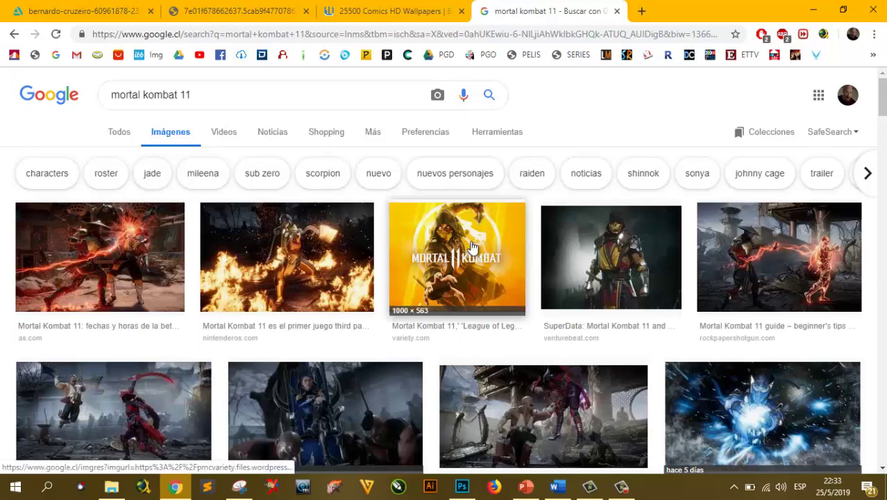
Step: Filter the images to Large size and refine the query to 'mortal kombat 11 4k'
scroll(623, 245, "down", 2)
scroll(622, 245, "up", 2)
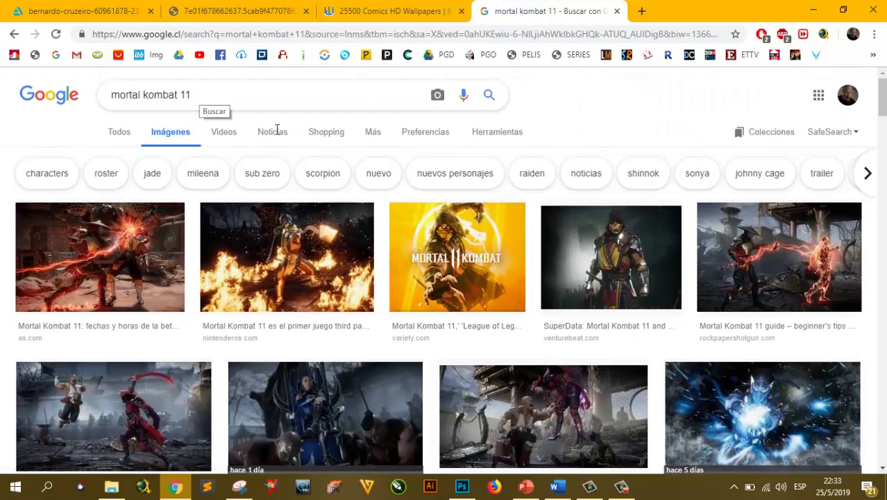
left_click(497, 132)
left_click(124, 156)
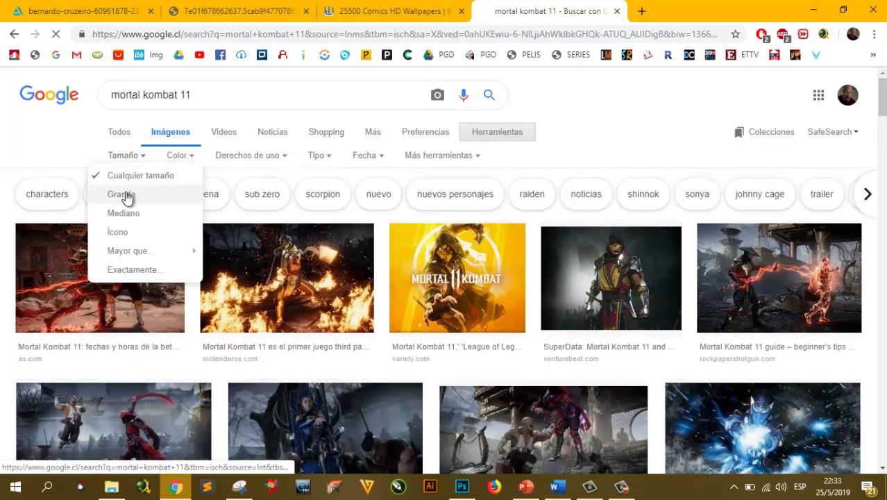
left_click(122, 196)
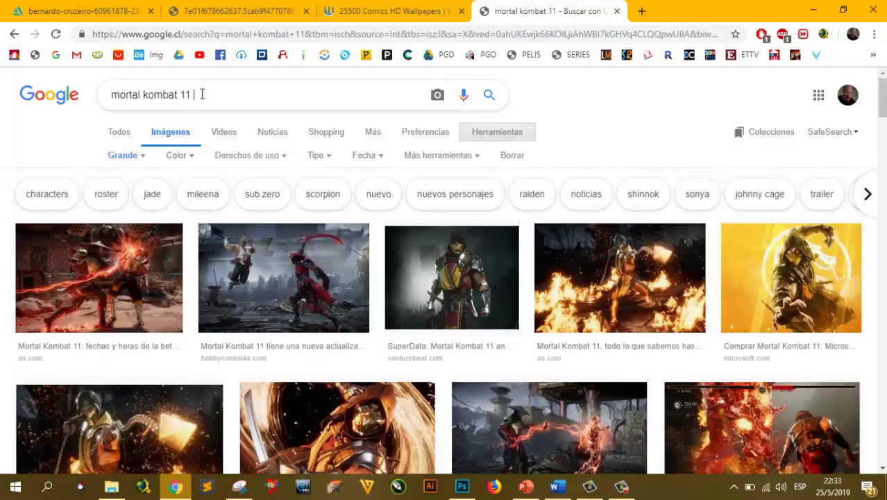
left_click(202, 94)
type("4k")
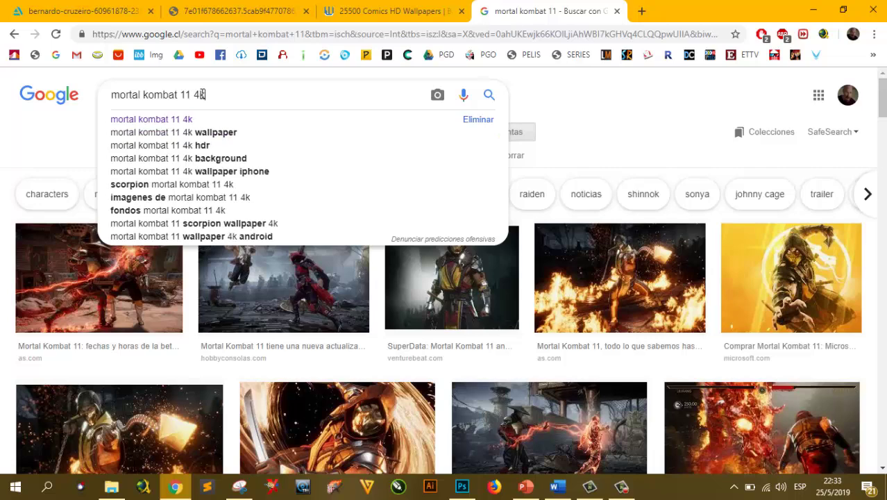
key("Return")
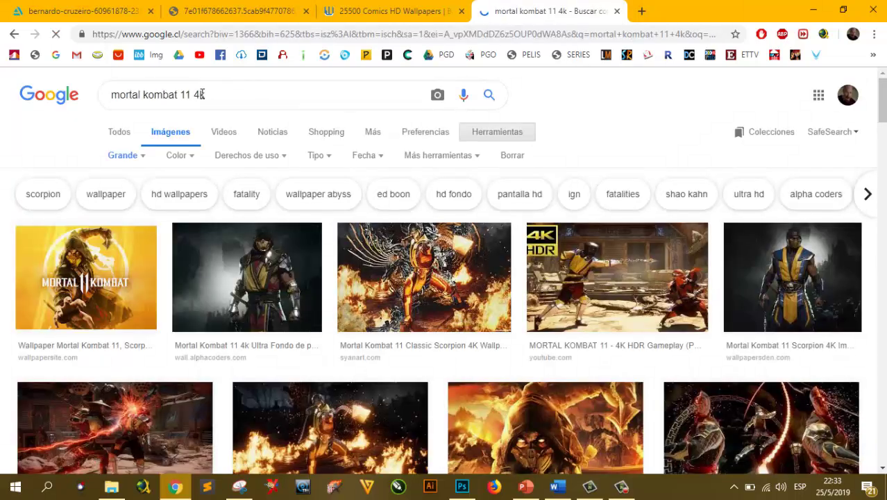
Step: Narrow results to Scorpion and preview the 3840 × 2160 tokkoro.com wallpaper
scroll(2, 200, "down", 2)
scroll(1, 200, "down", 3)
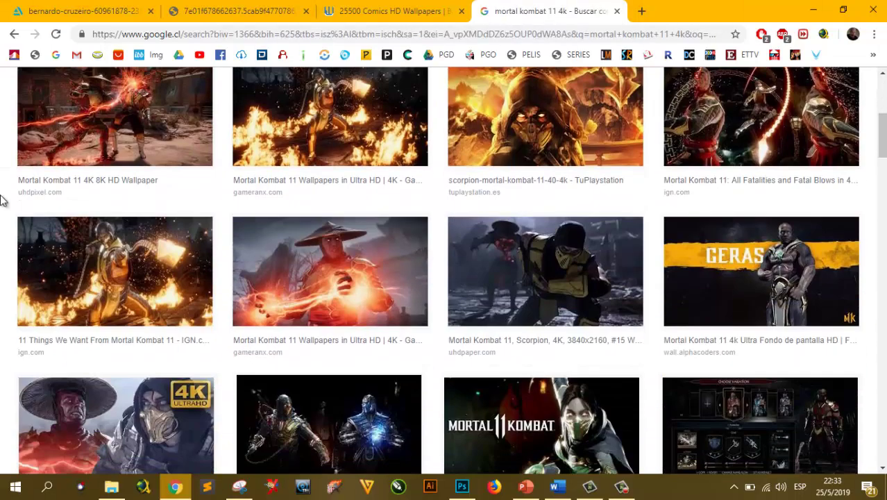
scroll(2, 199, "up", 5)
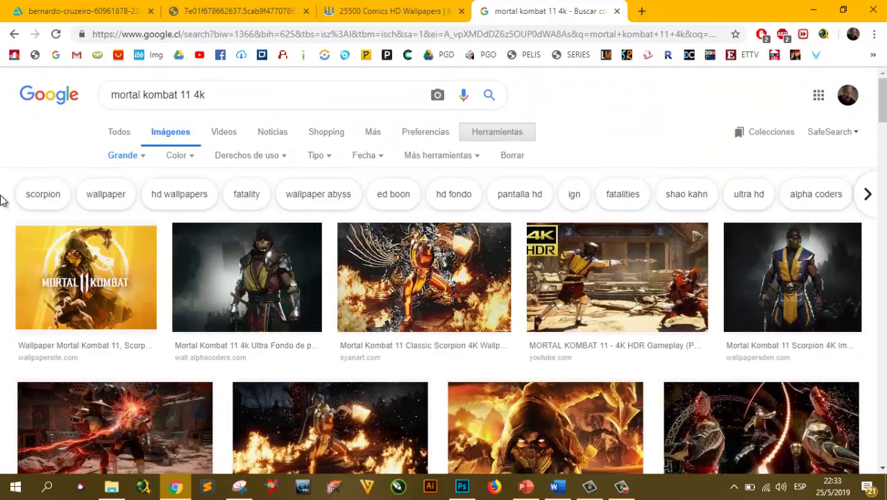
left_click(50, 194)
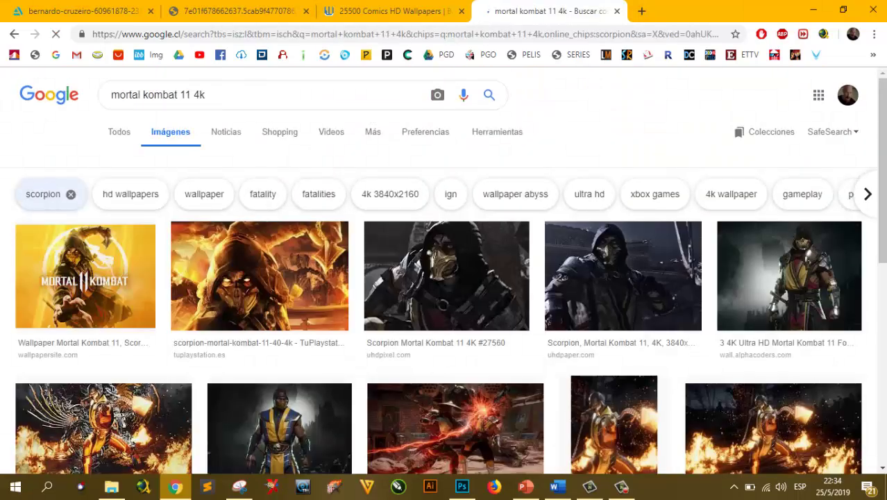
scroll(3, 245, "down", 2)
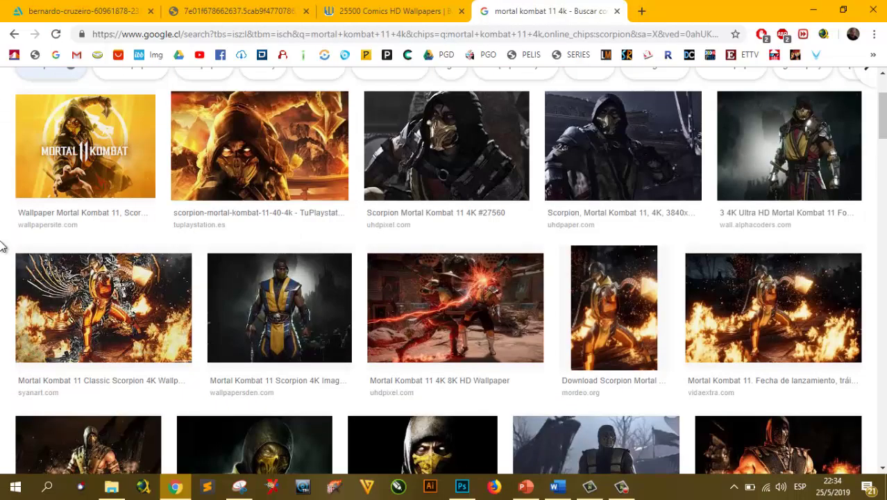
scroll(4, 244, "down", 3)
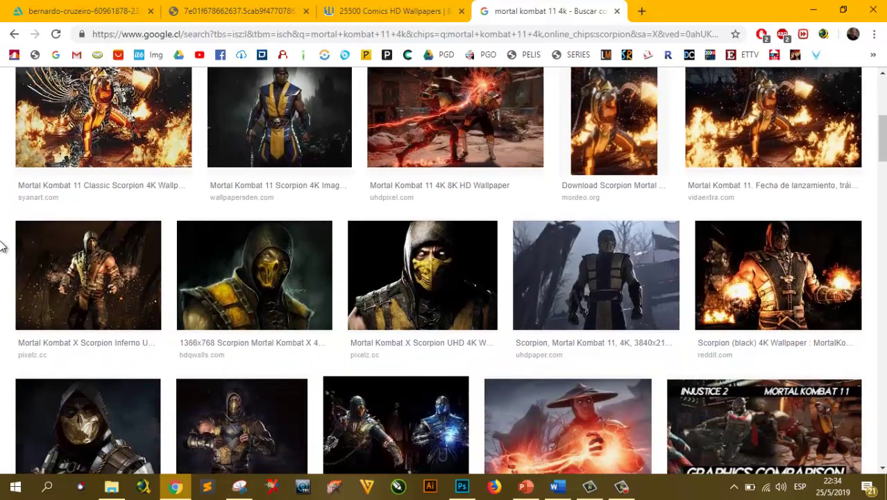
scroll(1, 247, "down", 2)
scroll(1, 247, "down", 2)
scroll(1, 246, "down", 2)
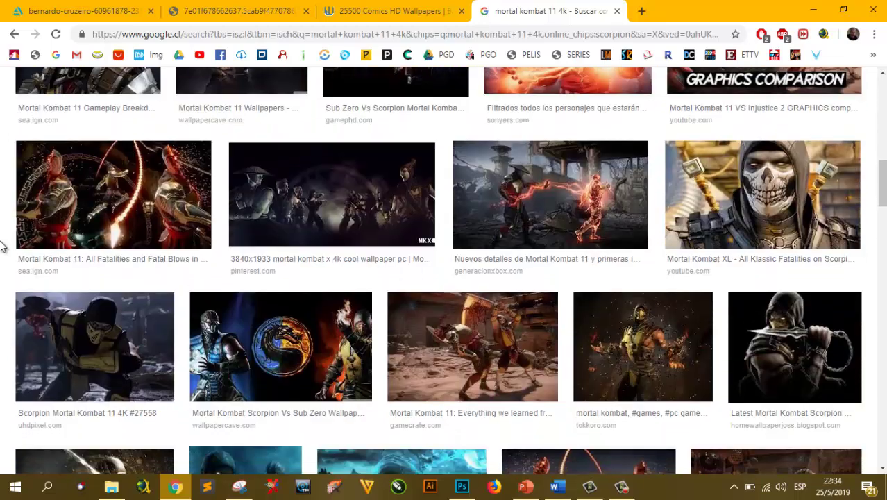
scroll(1, 246, "down", 1)
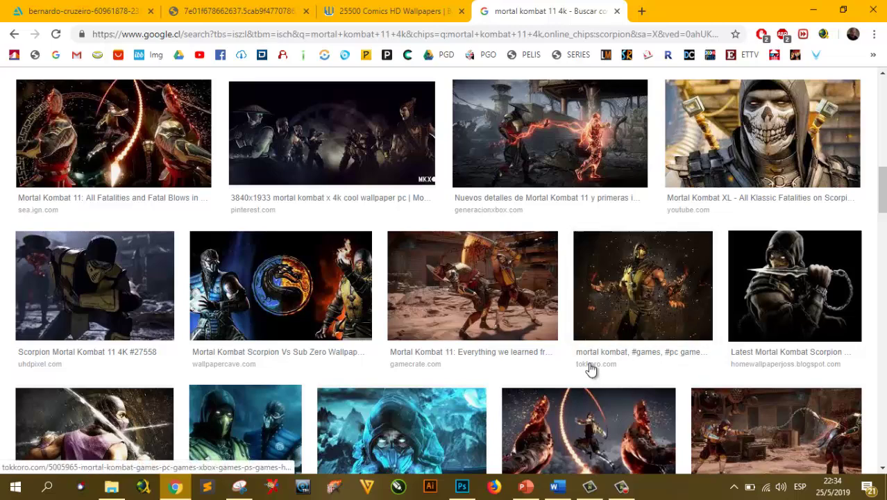
mouse_move(643, 347)
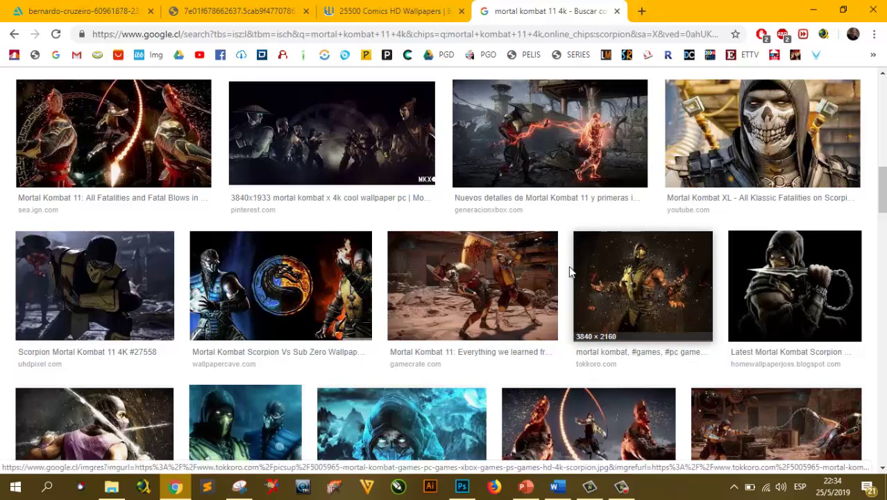
scroll(676, 313, "down", 2)
scroll(666, 306, "up", 2)
left_click(658, 289)
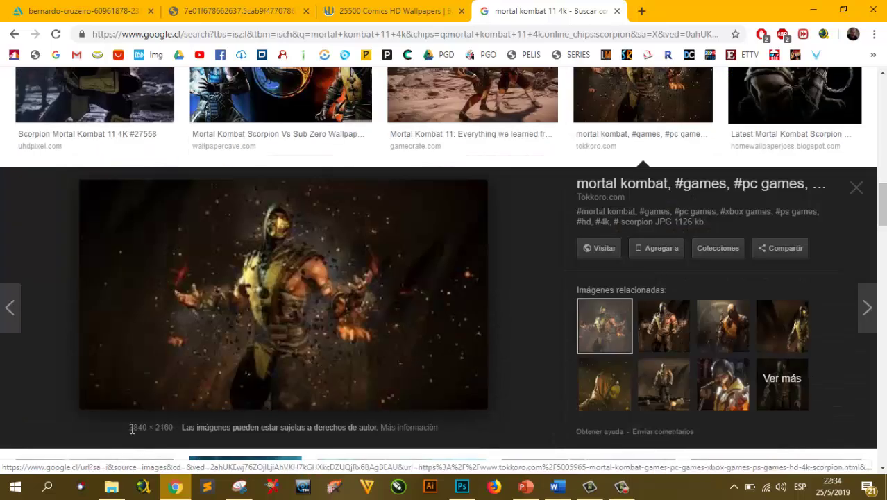
left_click_drag(127, 427, 173, 426)
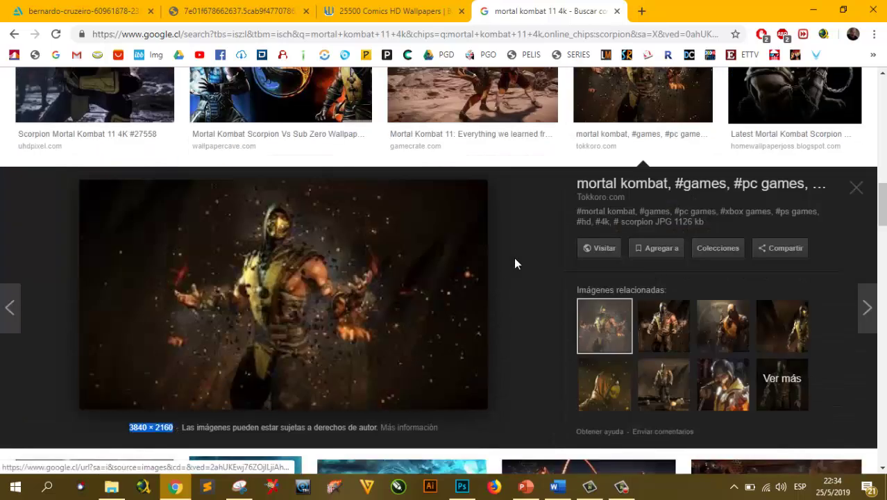
Step: Download the Scorpion wallpaper at 3840x2160 from its Tokkoro page, then return to Photoshop
left_click(593, 250)
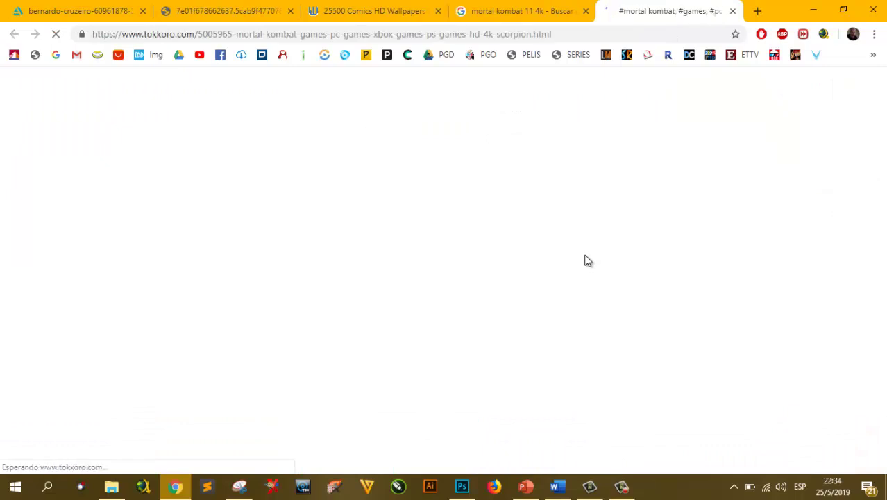
scroll(569, 272, "down", 2)
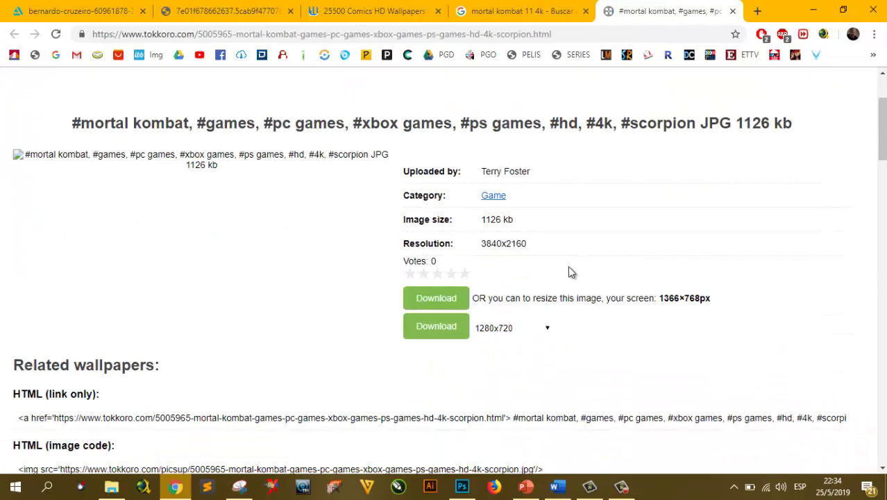
left_click(547, 329)
scroll(556, 211, "down", 2)
left_click(549, 200)
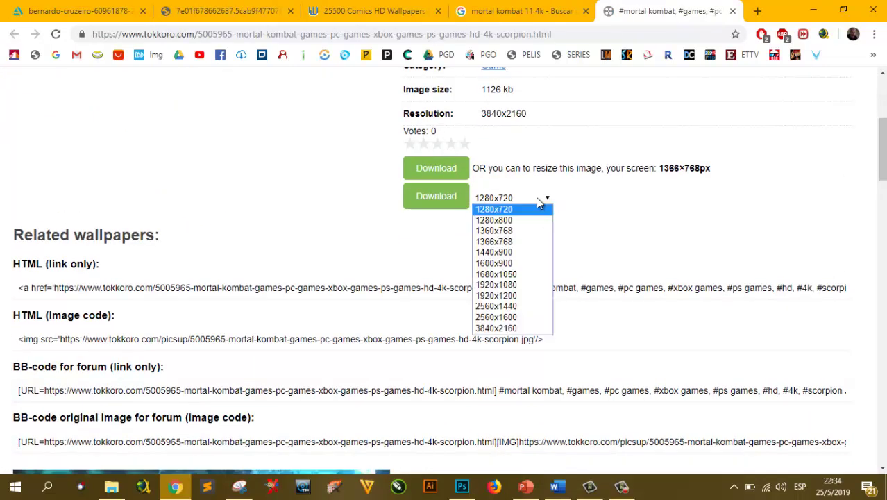
left_click(495, 327)
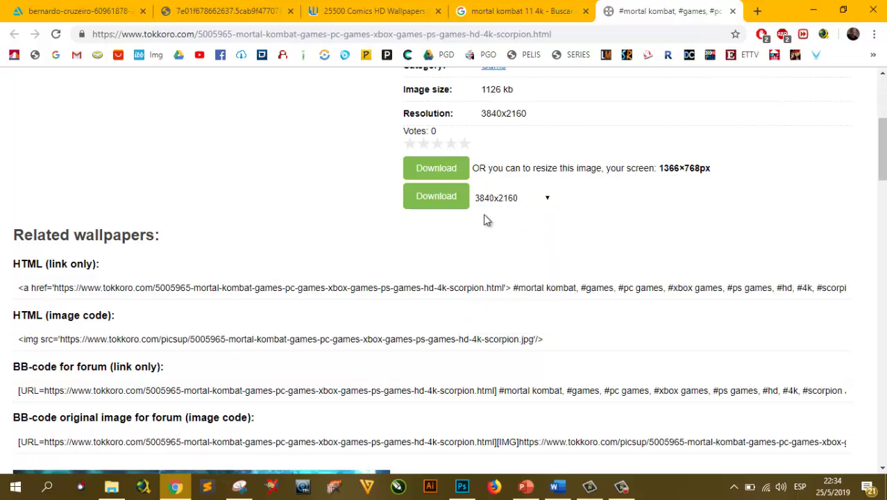
left_click(438, 201)
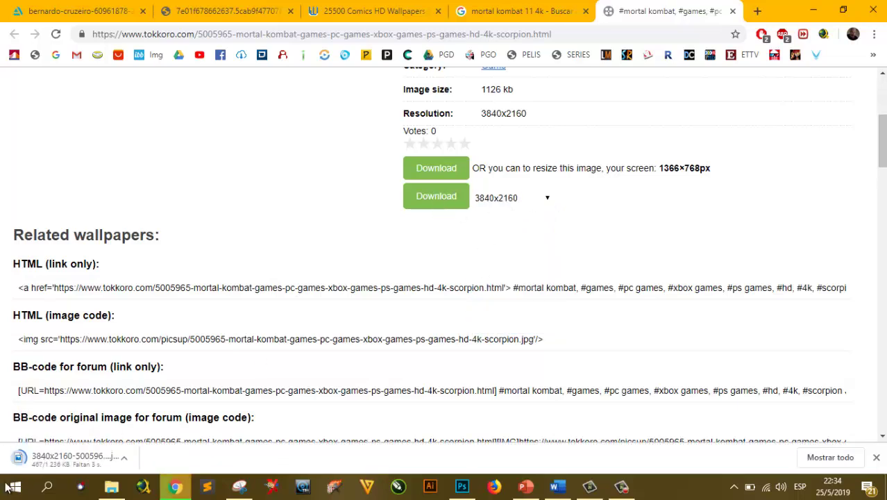
left_click(463, 488)
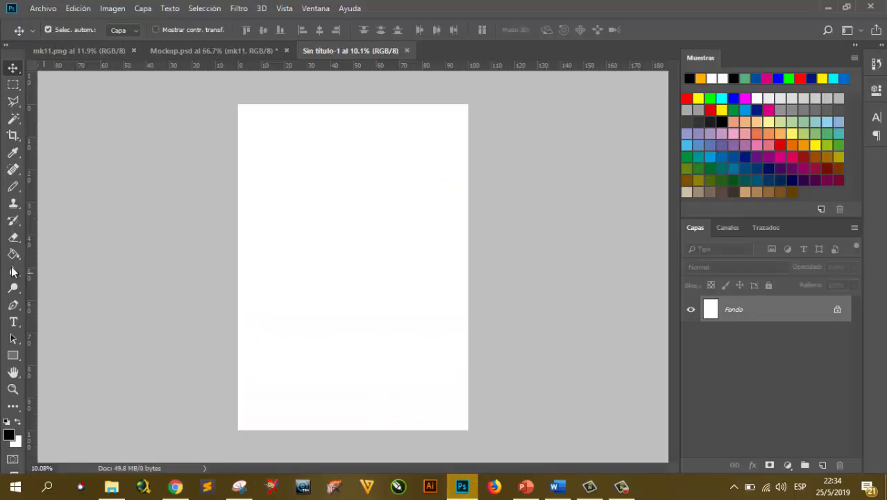
Step: Fill the white canvas solid black with the Paint Bucket, then reselect the Move tool
left_click(14, 256)
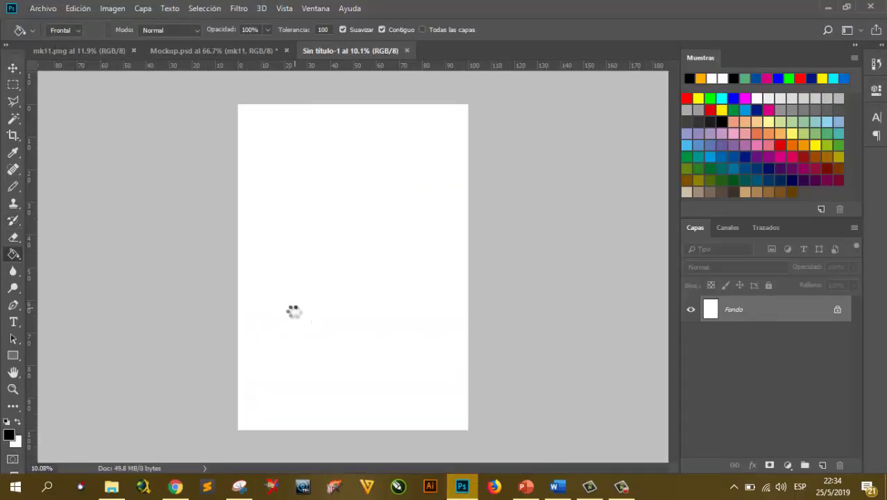
left_click(14, 68)
left_click(43, 9)
left_click(105, 259)
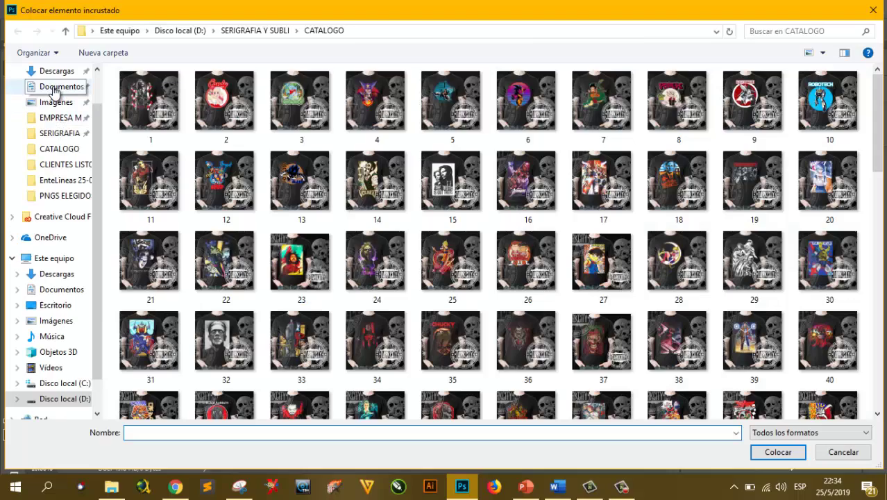
Step: Place the downloaded Scorpion wallpaper, enlarge it to about 43% across the page, and move it down
left_click(58, 86)
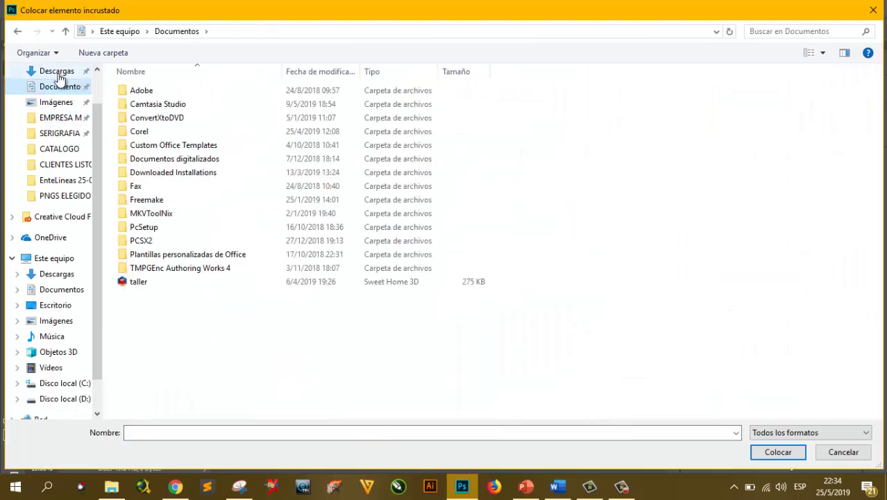
left_click(57, 71)
double_click(152, 122)
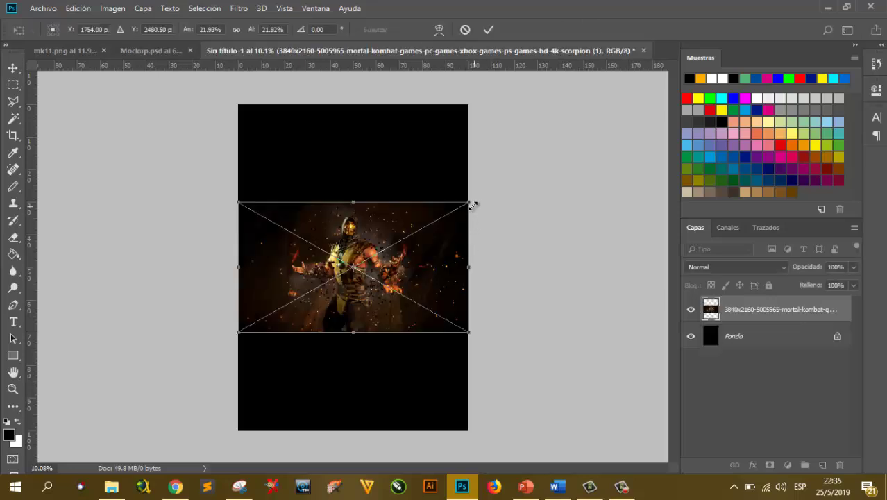
left_click_drag(470, 204, 633, 110)
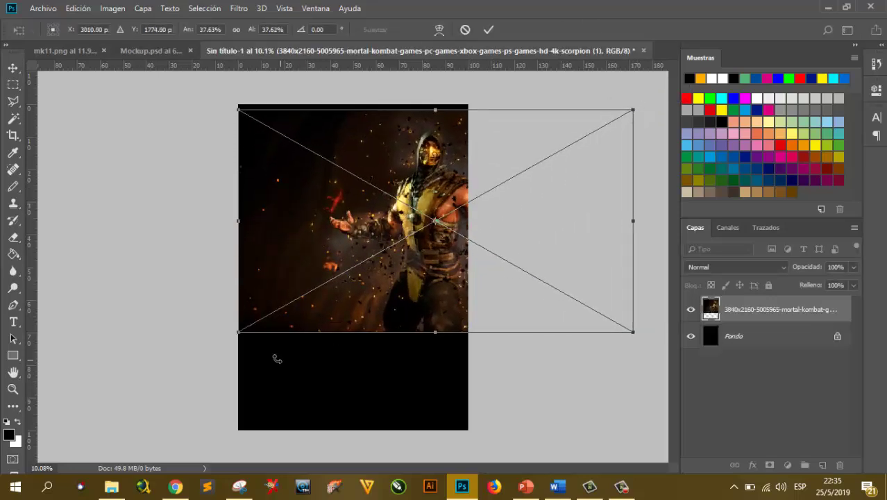
left_click_drag(240, 333, 182, 362)
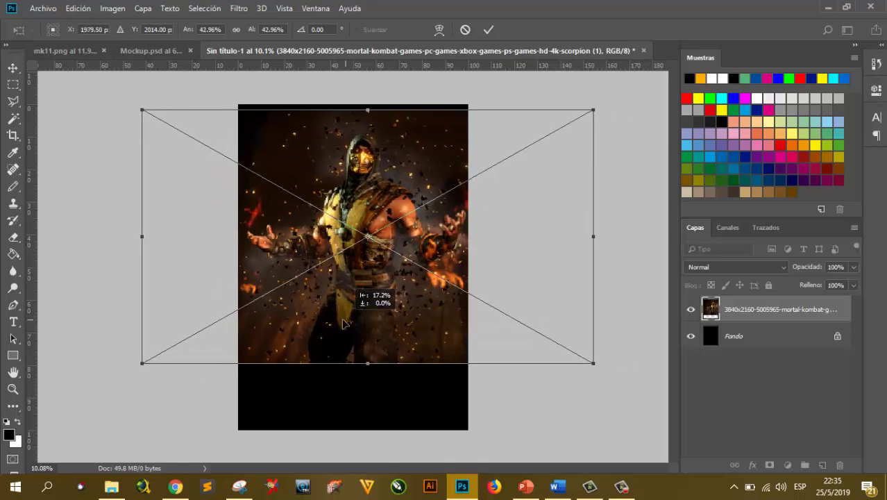
left_click_drag(387, 327, 343, 326)
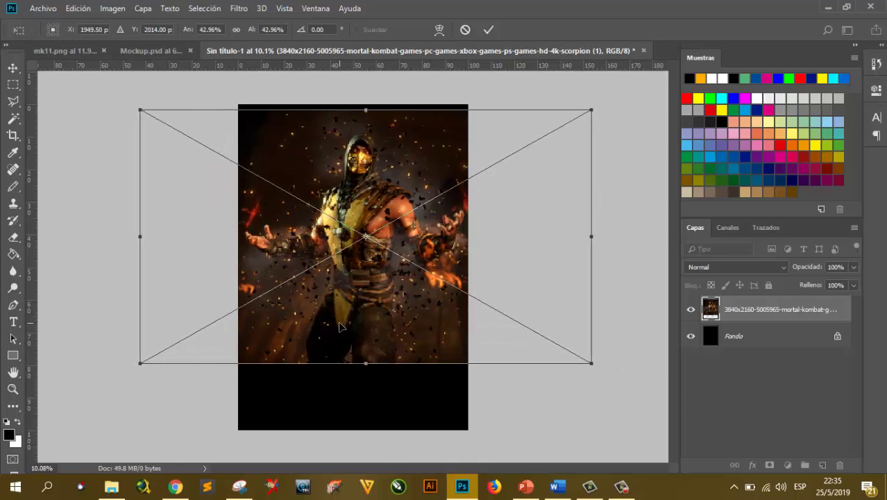
key("Return")
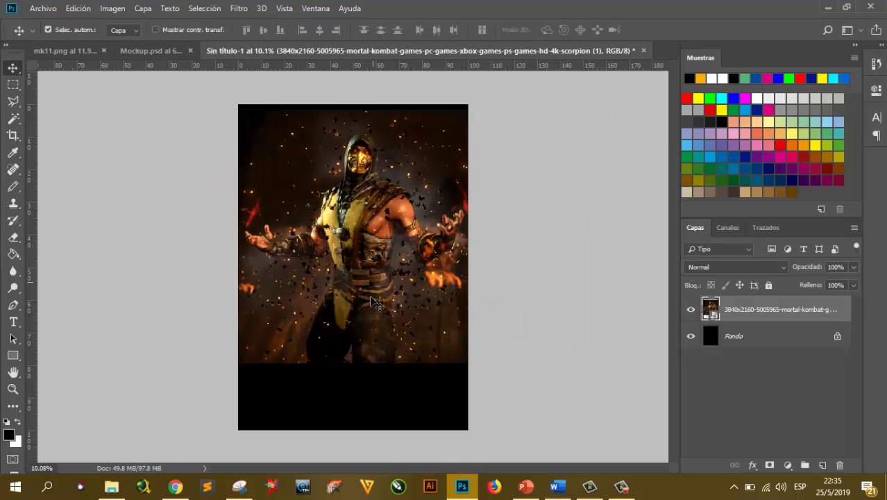
left_click_drag(374, 303, 368, 317)
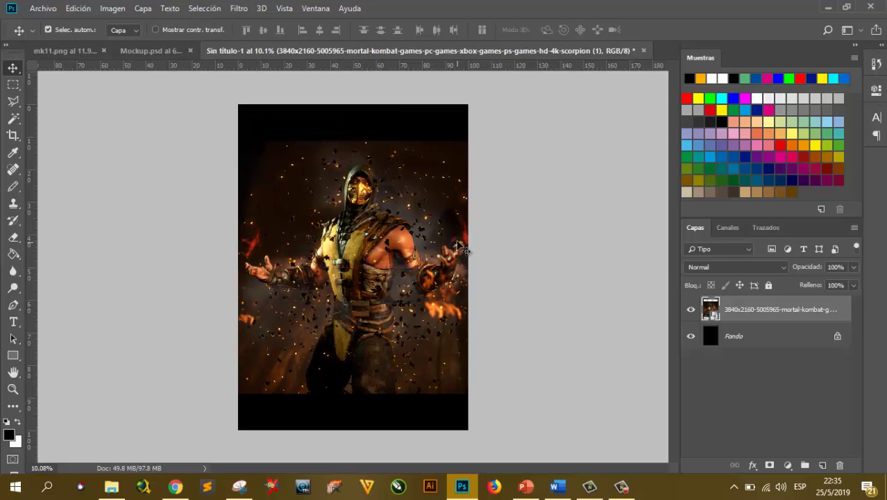
Step: Rasterize the Scorpion layer and apply Levels with input black 16 and white 176
right_click(736, 324)
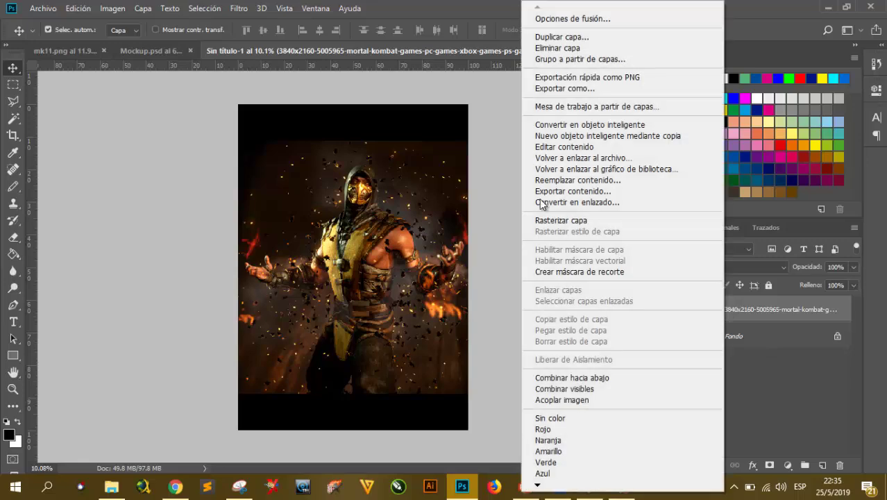
left_click(547, 219)
left_click(119, 8)
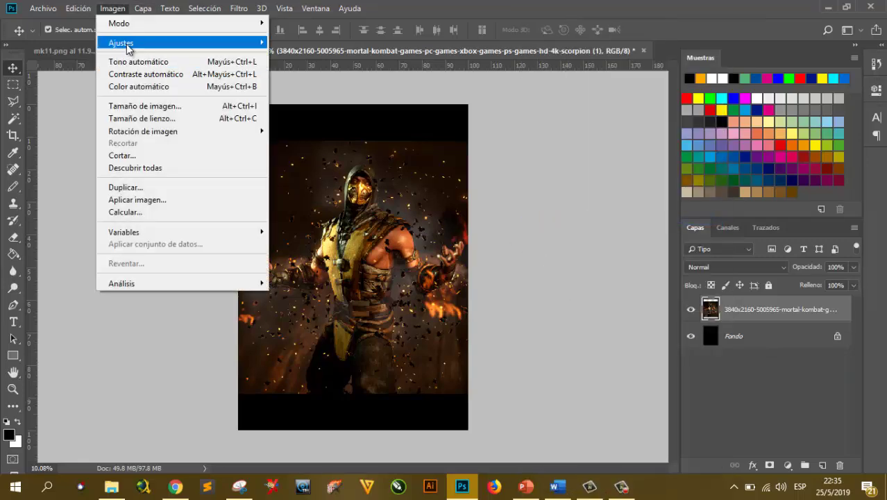
left_click(291, 56)
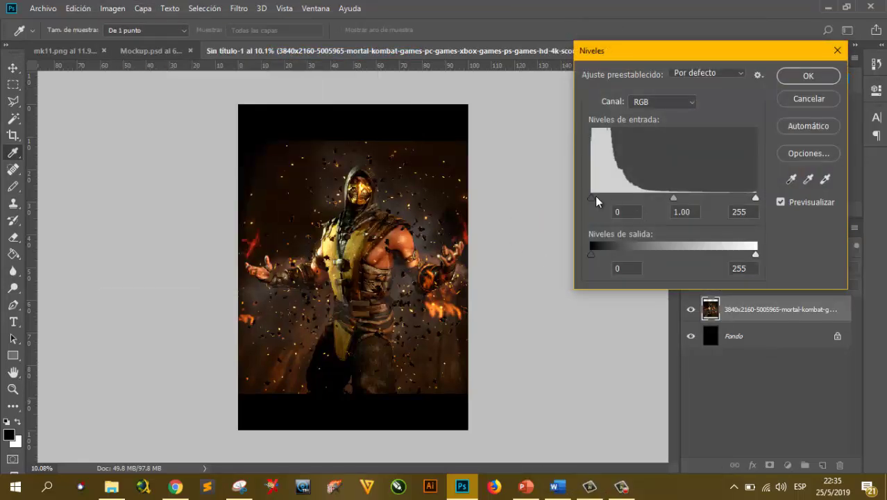
left_click_drag(595, 199, 601, 200)
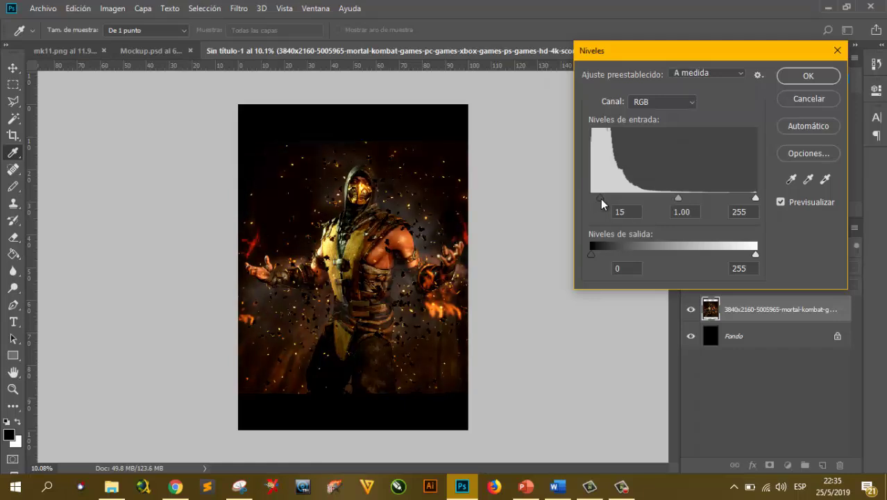
left_click_drag(755, 198, 695, 199)
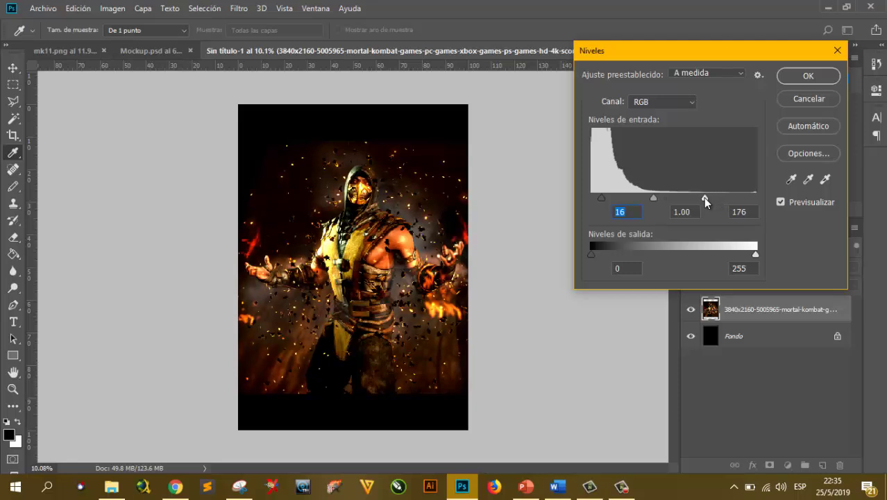
left_click(602, 198)
left_click(808, 75)
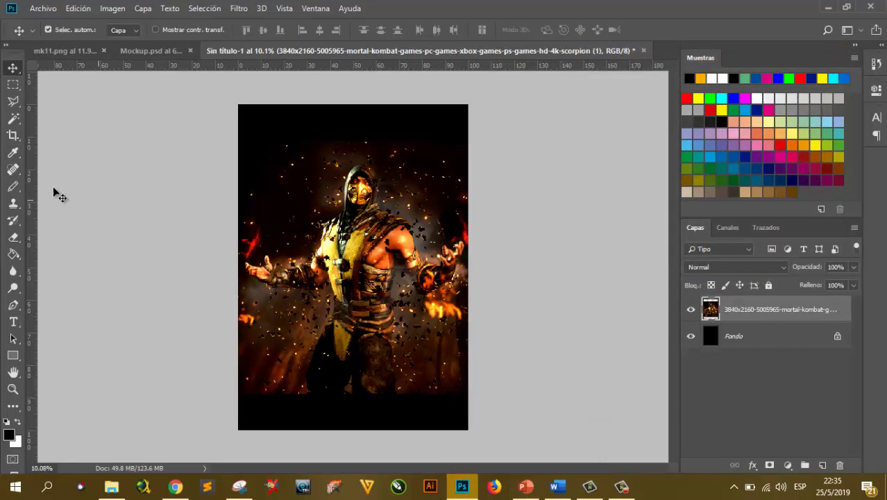
Step: Erase the Scorpion image's edges with a soft 1512 px eraser so they fade into black
left_click(14, 239)
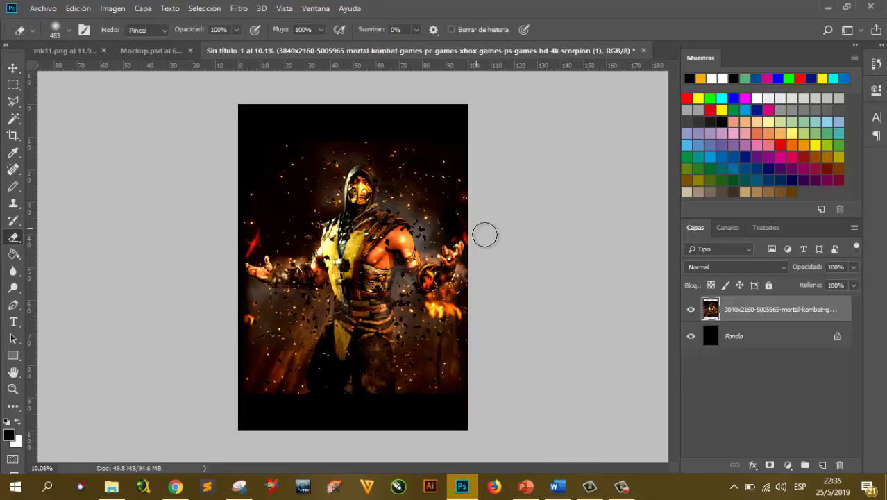
left_click(68, 29)
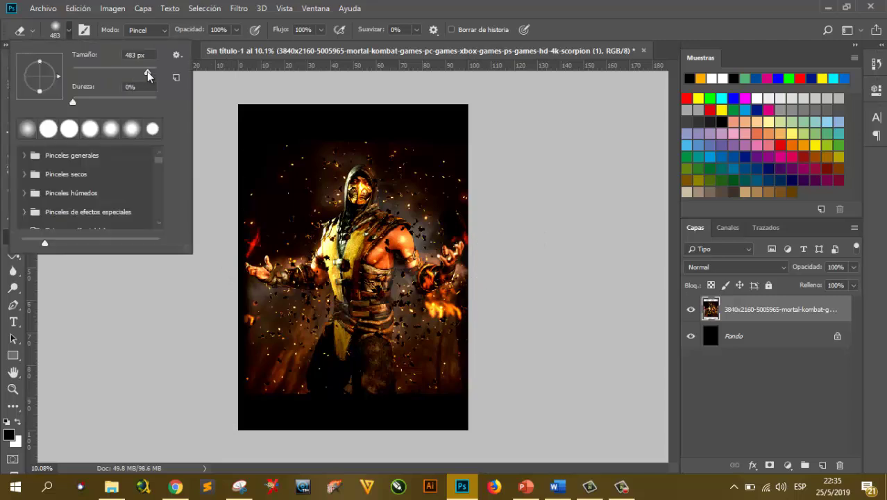
key("Return")
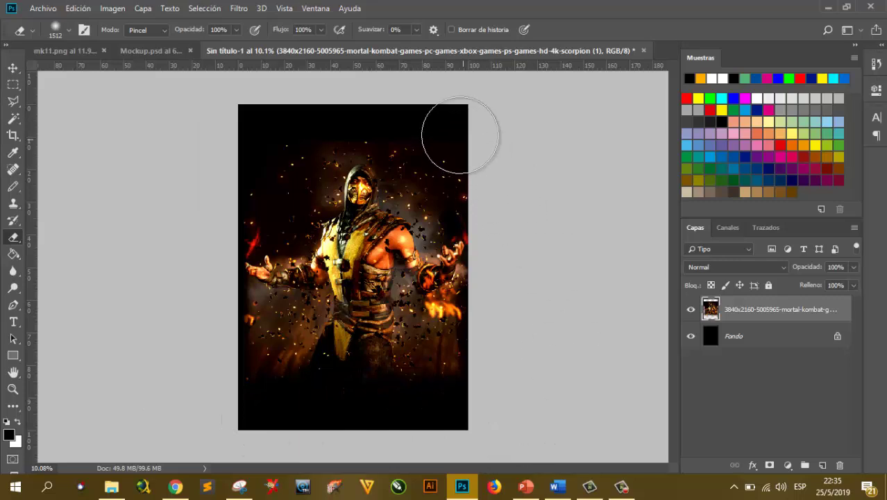
mouse_move(258, 122)
left_mouse_down()
mouse_move(367, 103)
mouse_move(360, 93)
mouse_move(427, 112)
left_mouse_up()
left_click(691, 337)
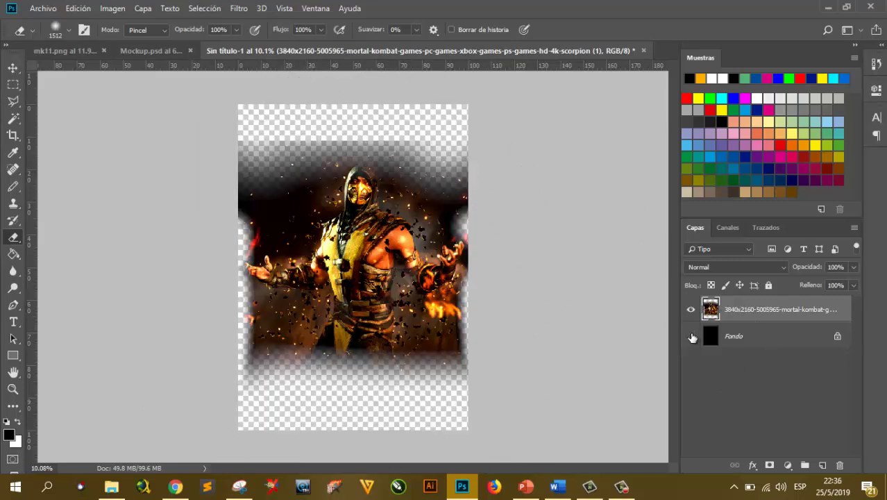
left_click(691, 336)
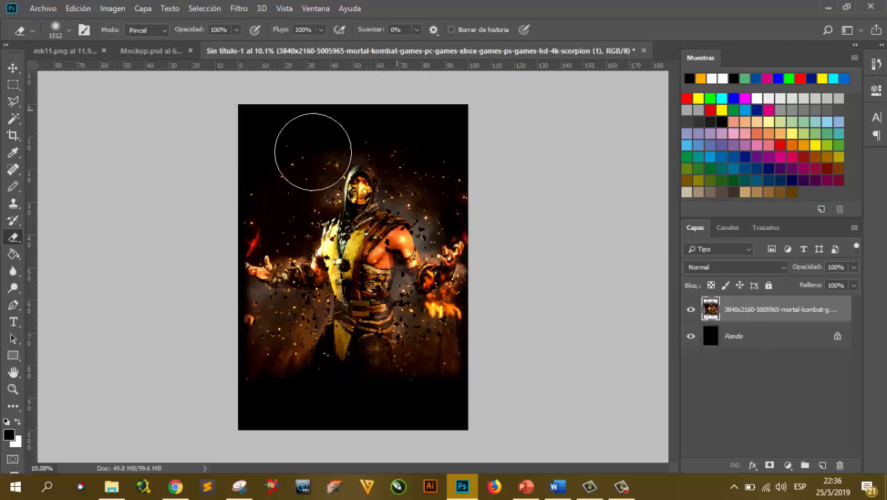
left_click(13, 68)
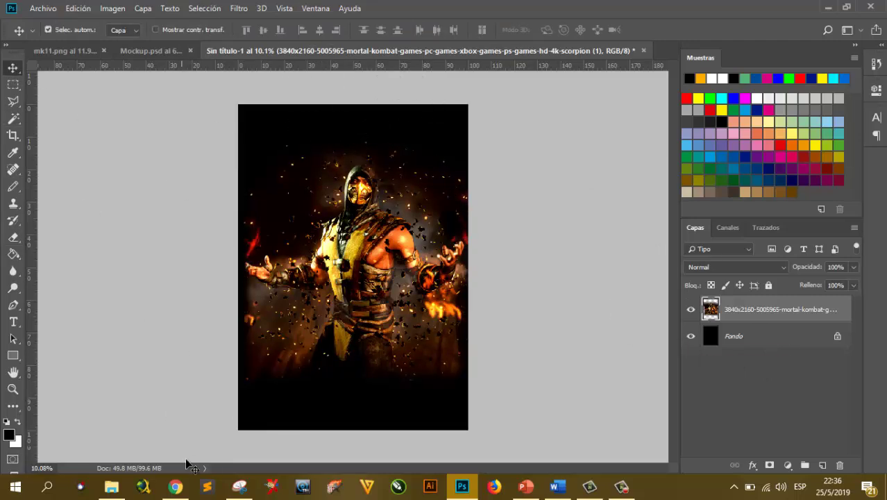
Step: Close the Tokkoro wallpaper tab in Chrome
left_click(175, 486)
left_click(478, 11)
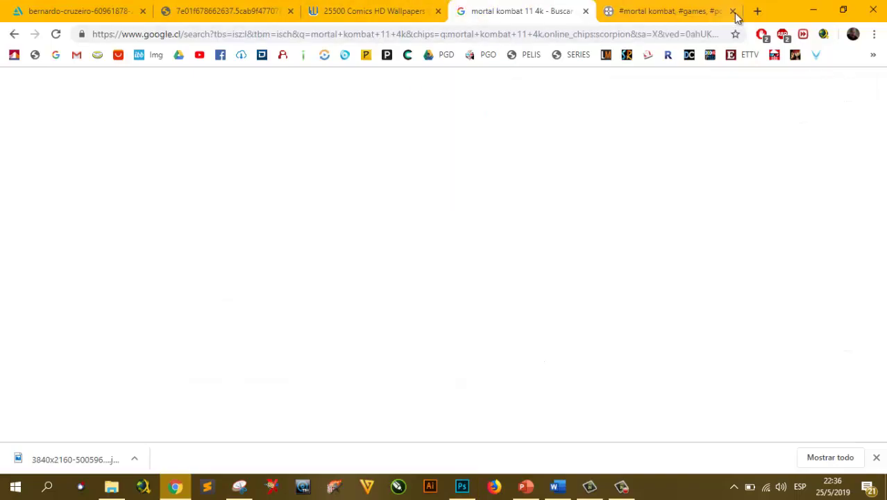
left_click(730, 18)
scroll(277, 173, "up", 5)
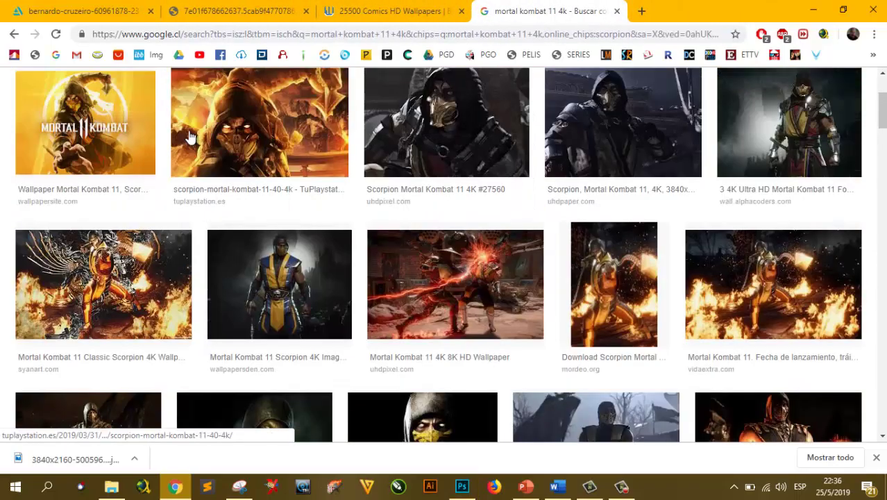
Step: Search Google Images for 'mortal kombat 11 logo', then minimize the browser
double_click(197, 95)
type("lo")
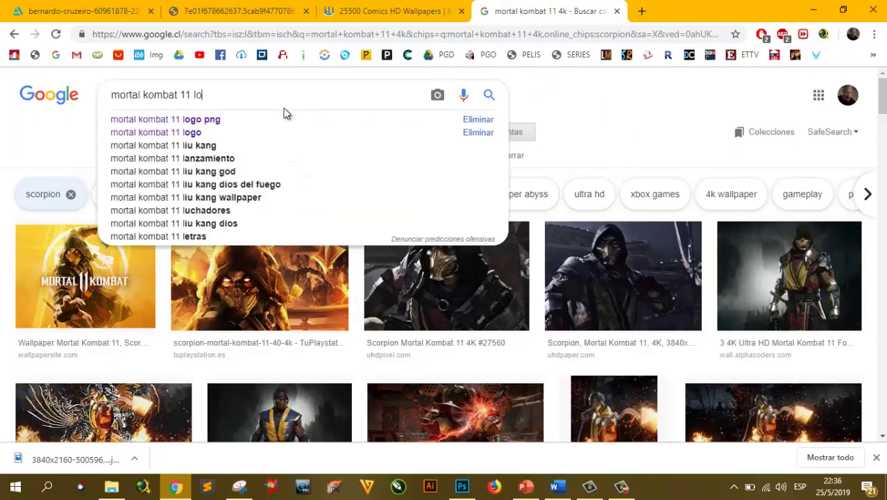
type("go")
key("Return")
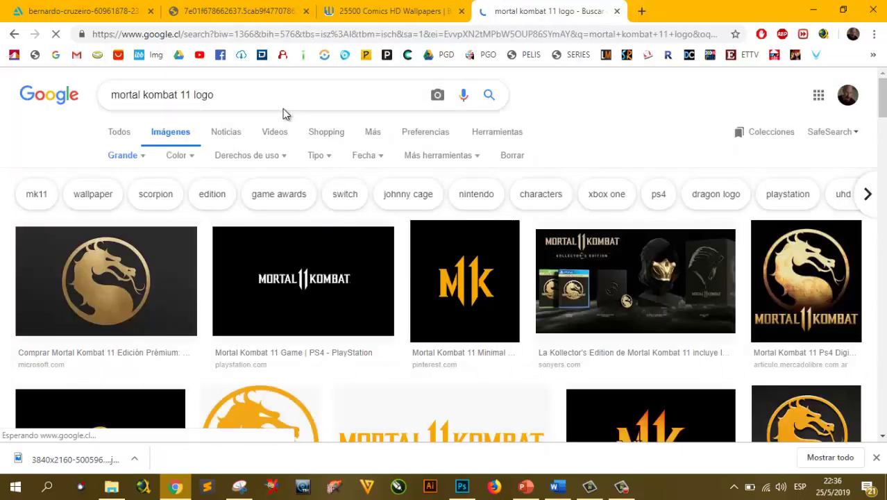
scroll(445, 312, "down", 2)
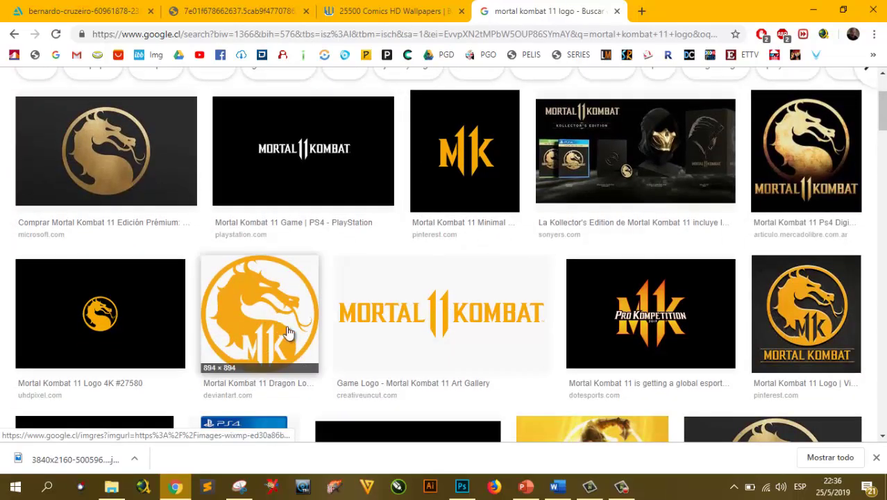
left_click(821, 8)
left_click(43, 9)
Step: Place the dragon MK logo, shrink it to about 67%, and move it to the bottom centre
left_click(55, 254)
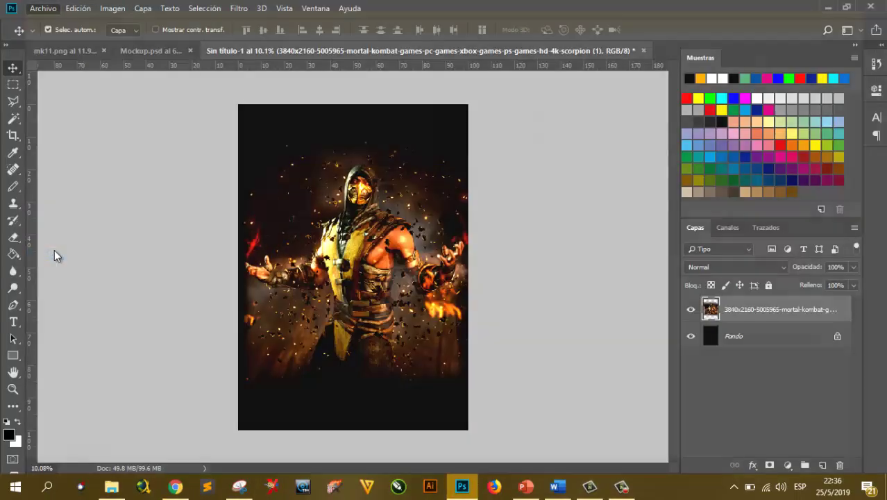
left_click(222, 111)
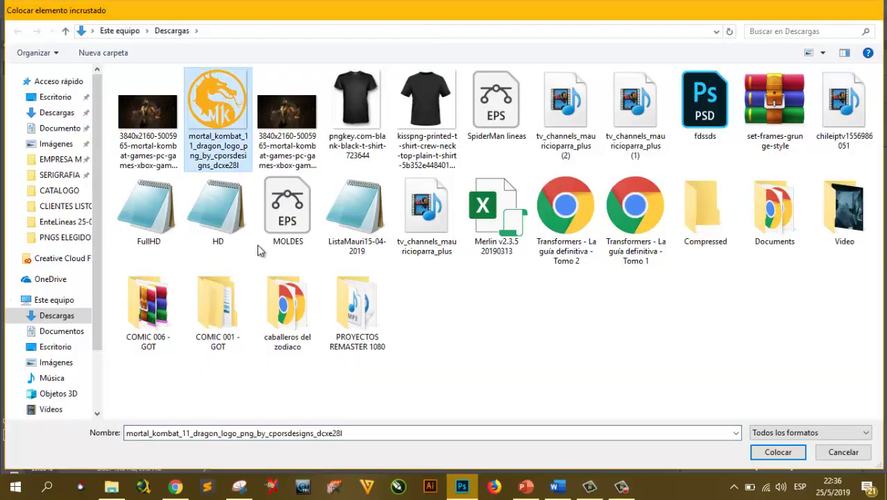
key("Return")
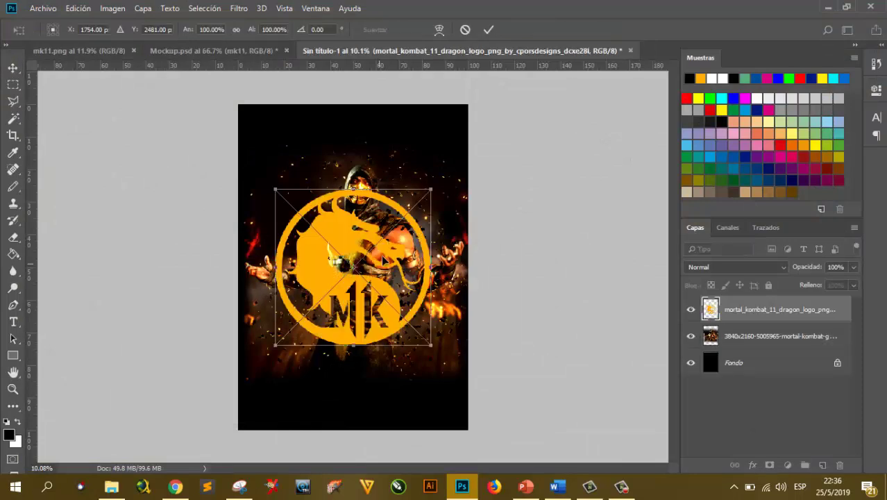
left_click_drag(425, 194, 382, 248)
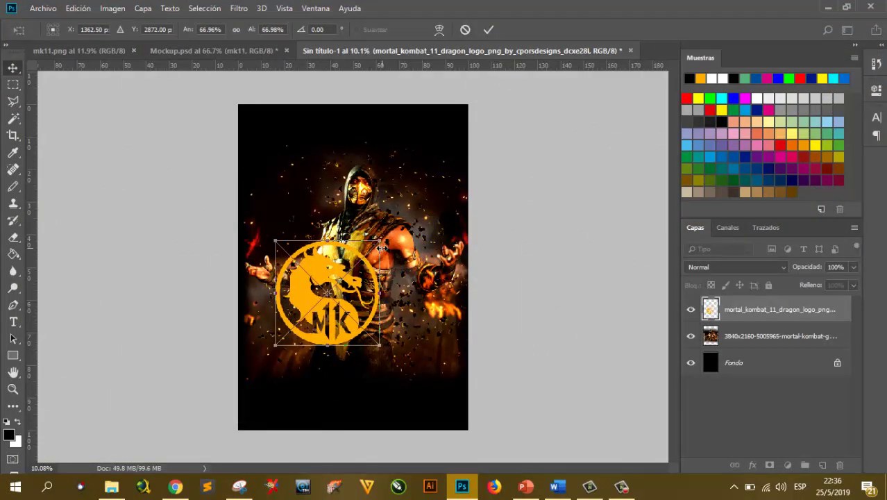
key("Return")
left_click_drag(317, 281, 341, 359)
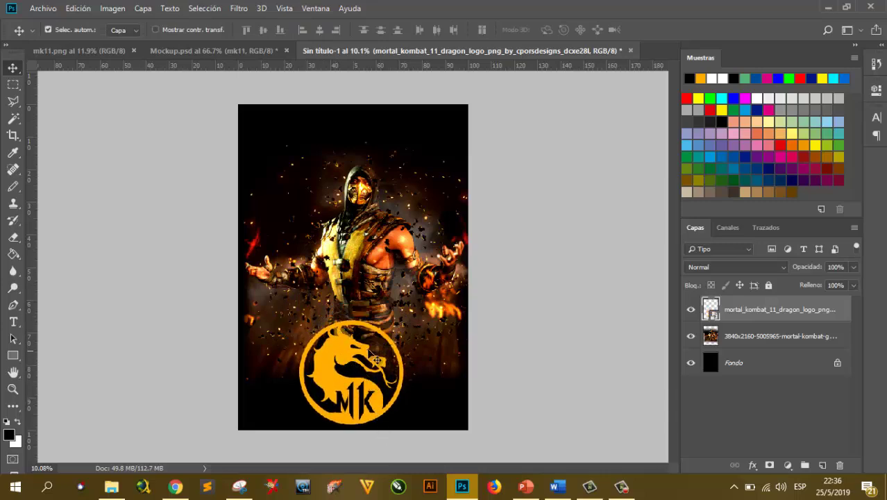
Step: Start another Place Embedded and browse Escritorio, then Descargas
left_click(31, 8)
left_click(79, 252)
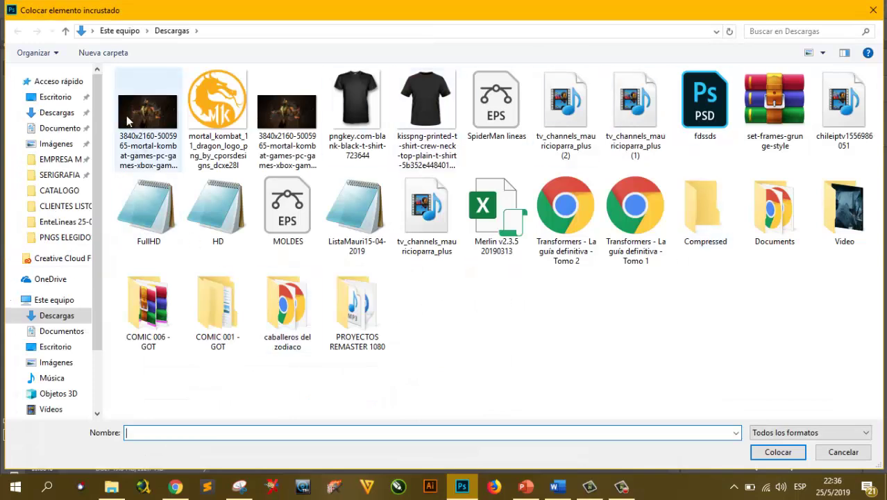
left_click(54, 97)
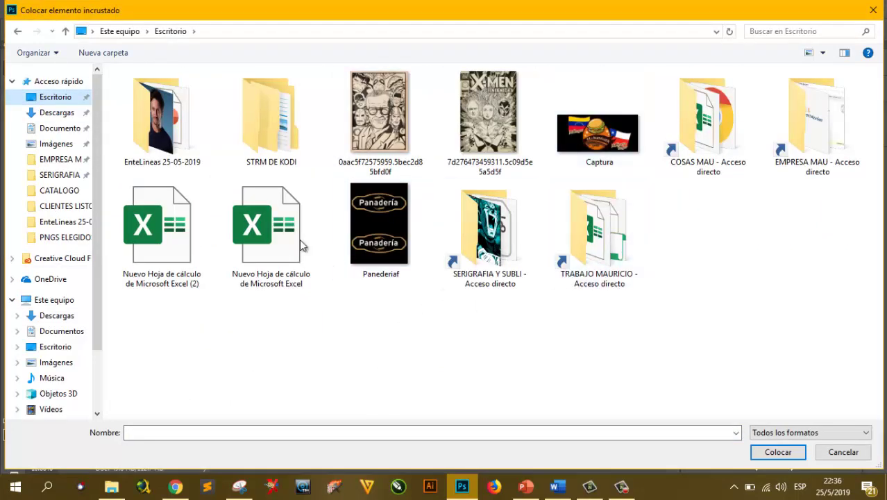
left_click(46, 115)
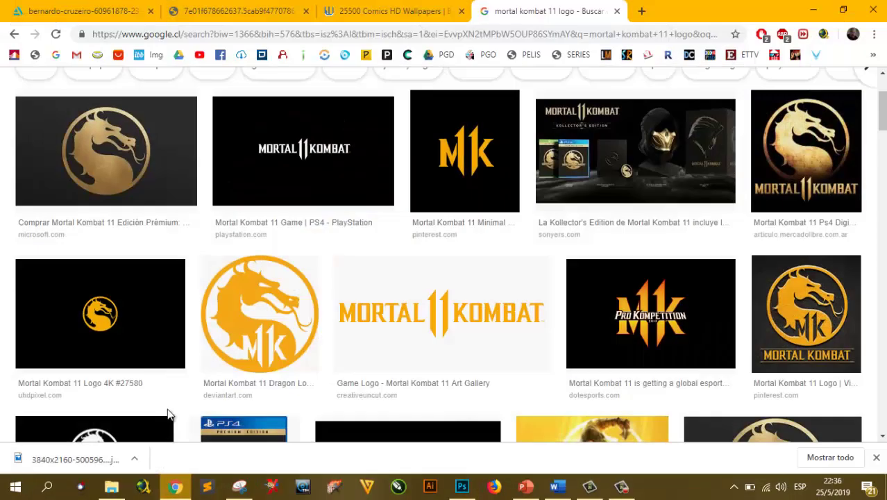
Step: Preview a Mortal Kombat 11 wordmark result, then scroll further through the logo results
left_click(441, 346)
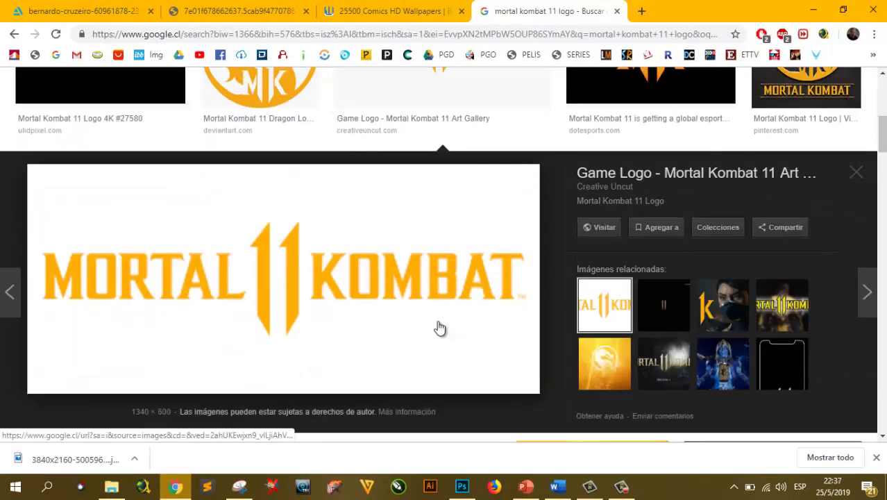
key("Escape")
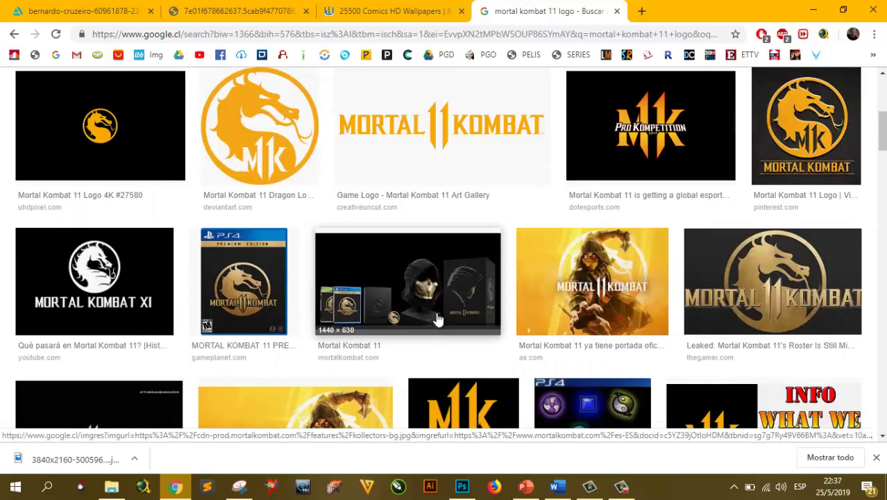
scroll(436, 314, "down", 3)
scroll(436, 315, "down", 2)
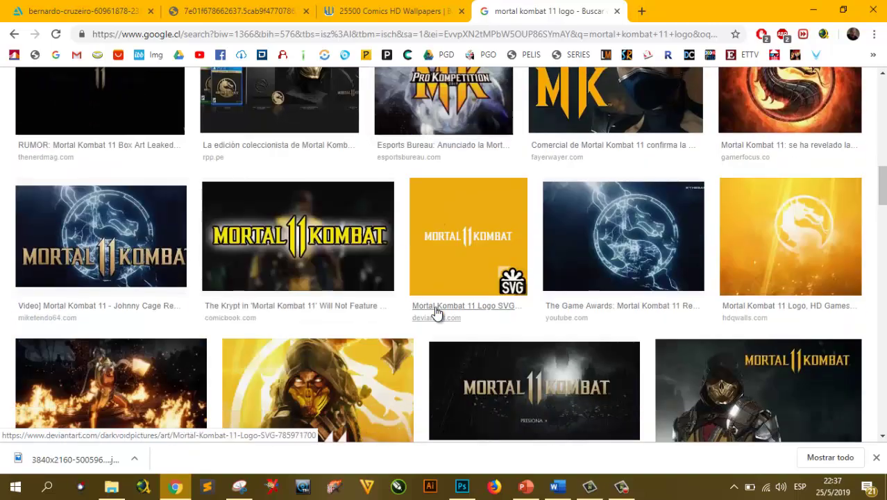
scroll(436, 315, "down", 3)
scroll(435, 314, "down", 2)
scroll(436, 314, "down", 2)
scroll(436, 314, "down", 3)
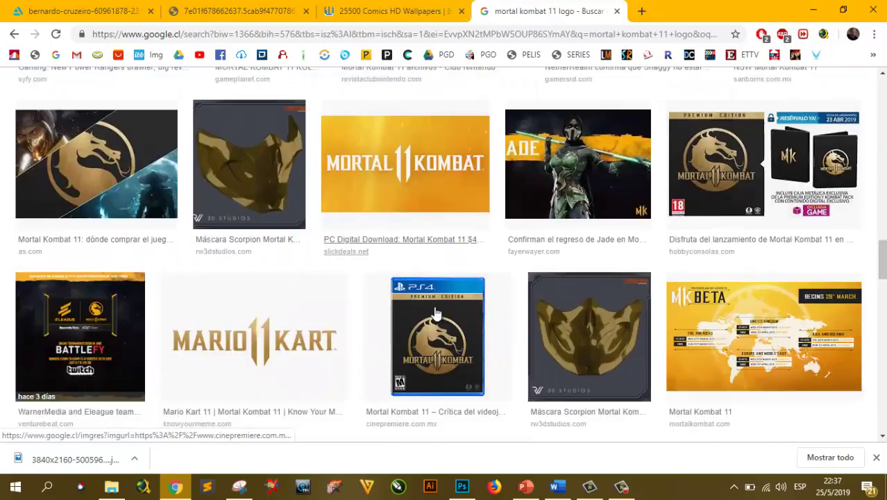
scroll(436, 314, "down", 2)
scroll(436, 315, "down", 4)
scroll(436, 315, "down", 3)
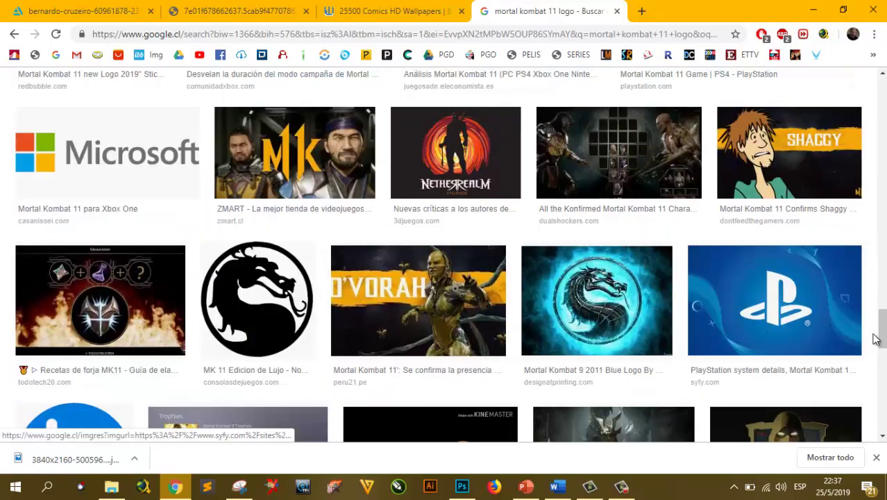
mouse_move(881, 316)
left_mouse_down()
mouse_move(881, 367)
mouse_move(881, 90)
left_mouse_up()
scroll(382, 260, "down", 5)
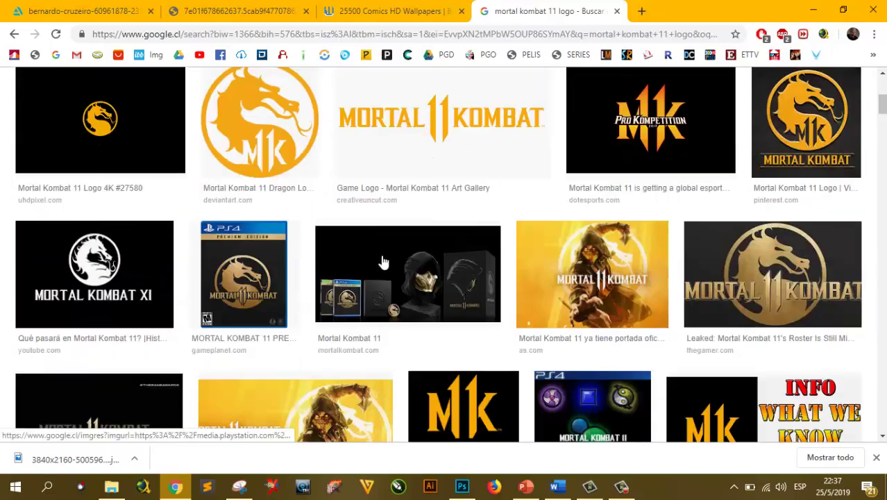
Step: Open the 'Game Logo - Mortal Kombat 11' result's source page on Creative Uncut
left_click(444, 139)
left_click(603, 230)
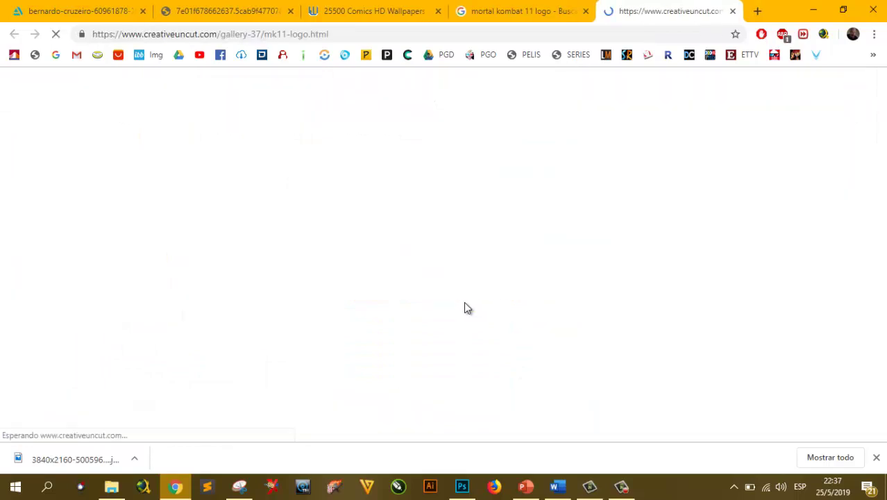
scroll(405, 292, "down", 2)
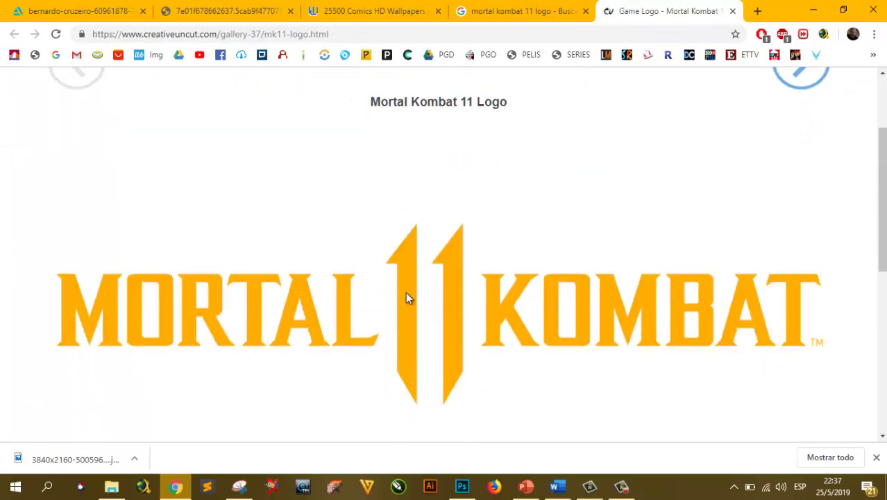
scroll(406, 290, "down", 3)
scroll(407, 297, "down", 2)
scroll(407, 297, "up", 6)
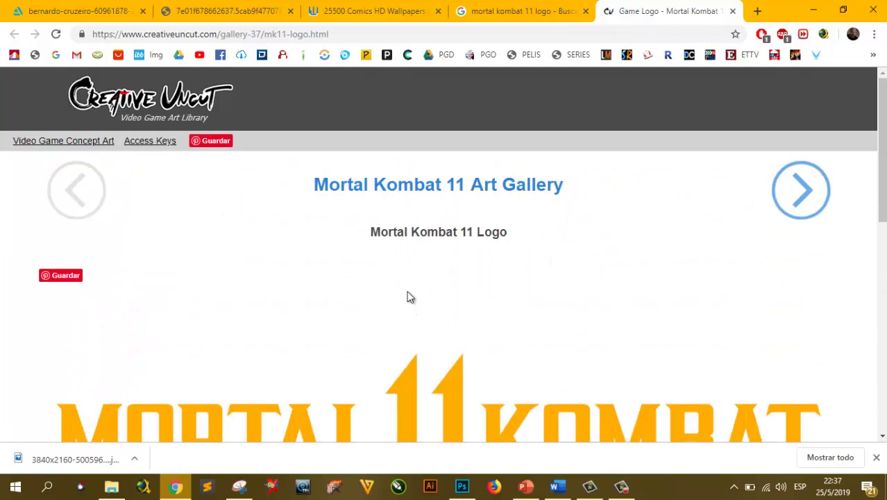
scroll(455, 267, "down", 3)
Step: Open the logo image in a new tab and save it to Escritorio as mk11-logo
right_click(458, 263)
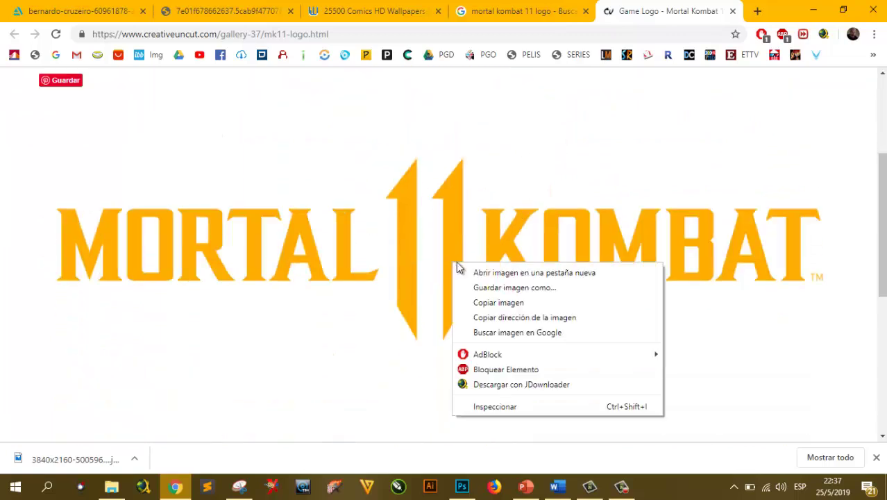
left_click(477, 274)
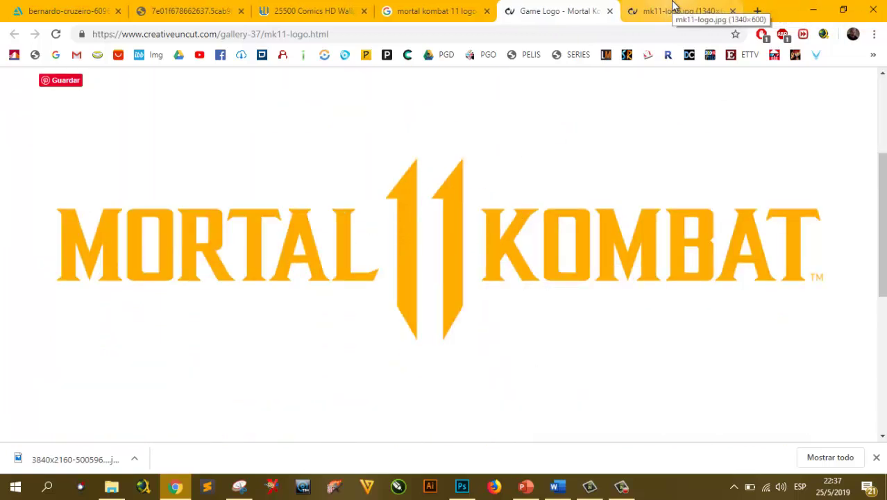
left_click(672, 7)
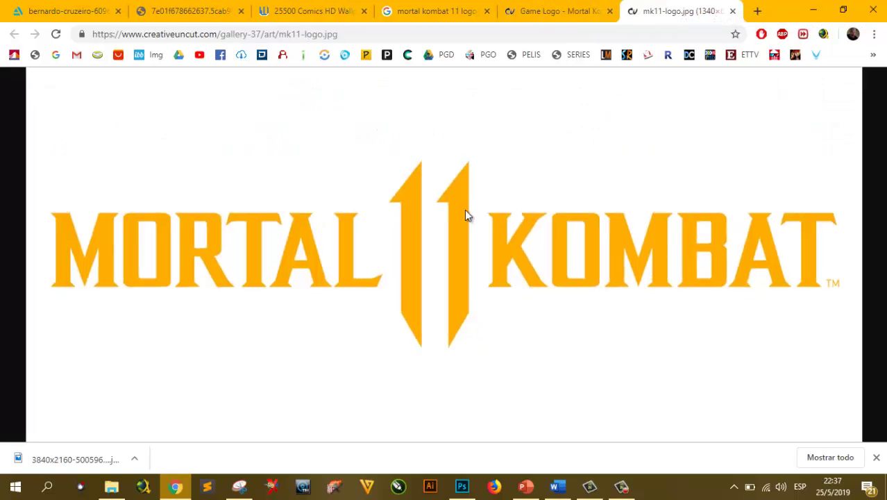
right_click(479, 211)
left_click(506, 234)
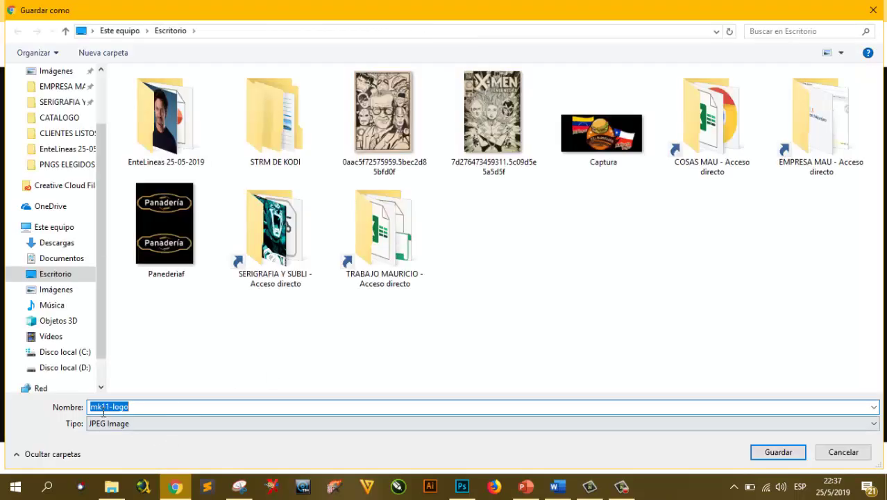
left_click(778, 452)
Step: Place the mk11-logo image from the Escritorio folder embedded onto the poster
left_click(461, 486)
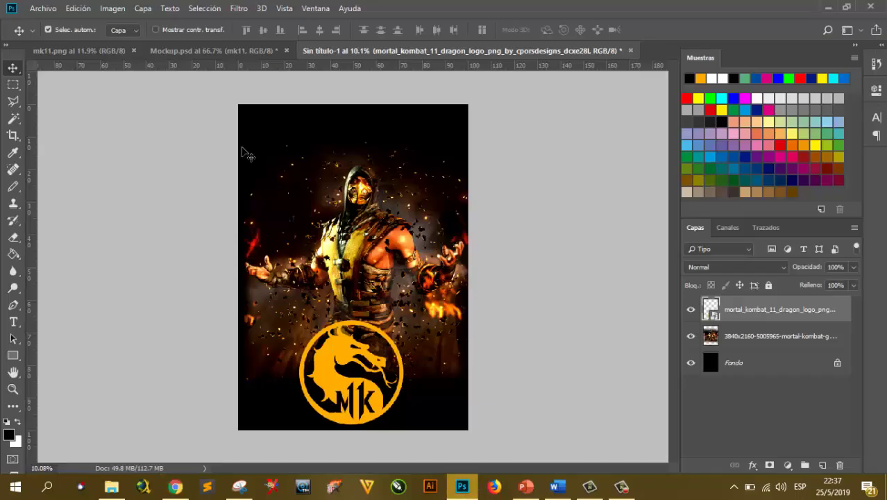
left_click(44, 8)
left_click(60, 254)
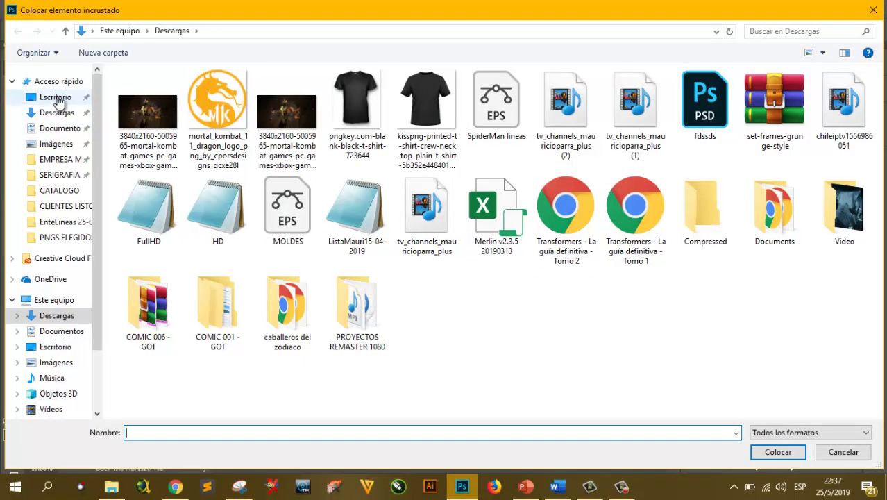
left_click(56, 96)
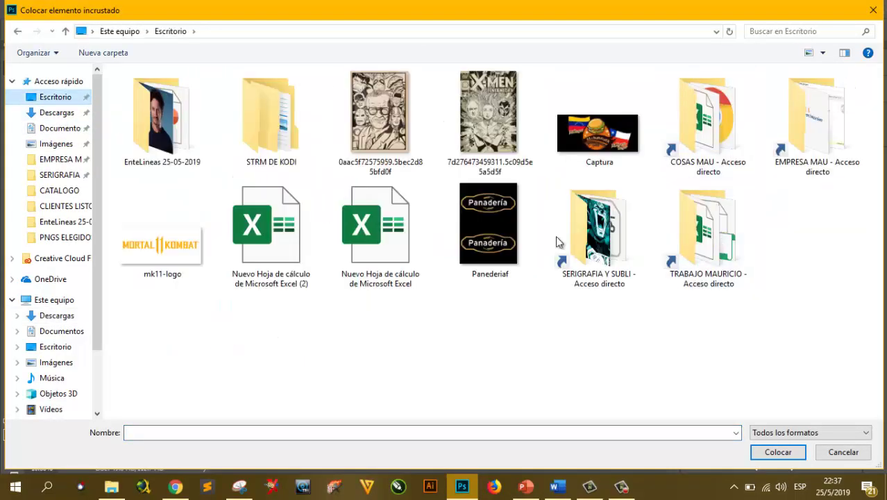
double_click(172, 249)
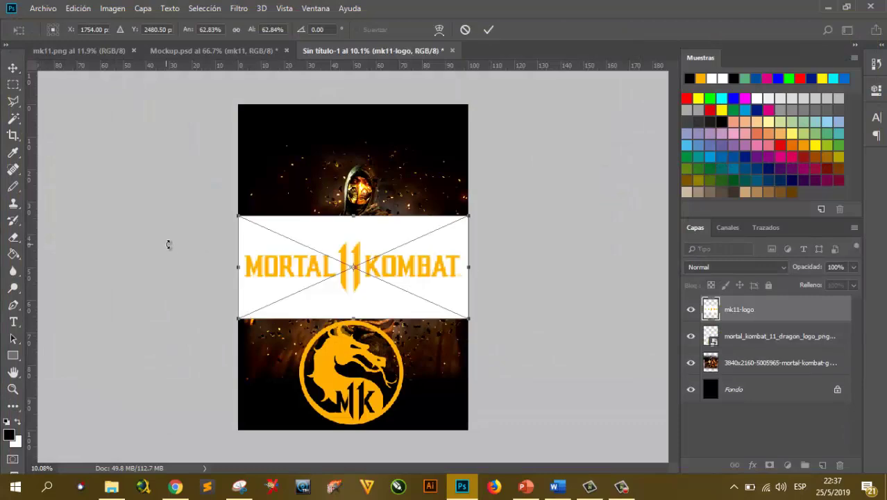
key("Return")
Step: Rasterize the mk11-logo layer
right_click(724, 315)
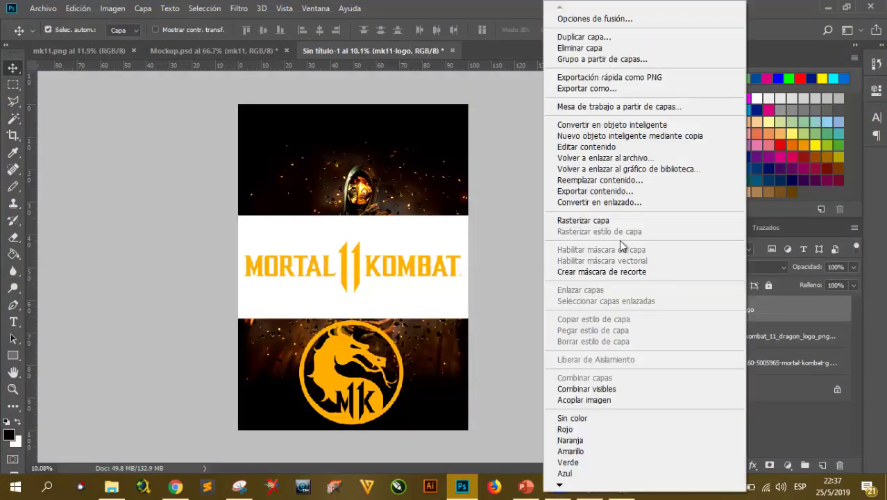
left_click(597, 220)
left_click(15, 120)
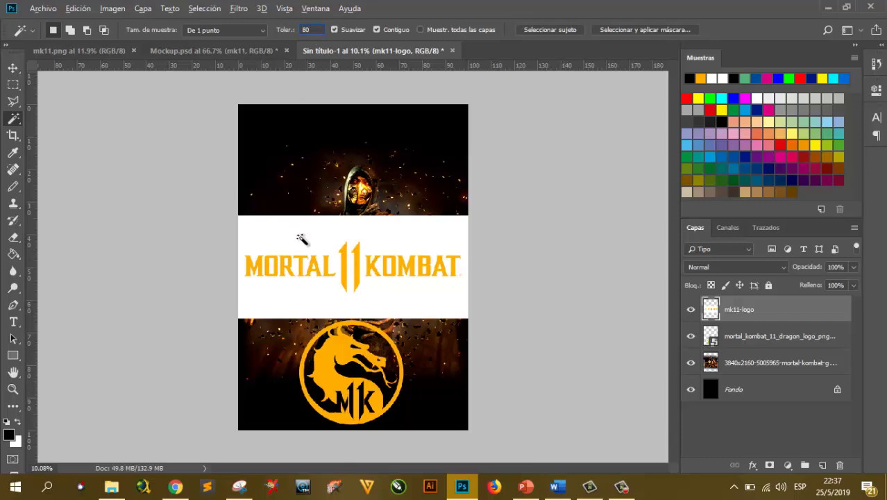
Step: Delete the logo's white band and the white fills inside the O, R and KOMBAT's O
scroll(302, 239, "up", 2)
scroll(303, 243, "up", 1)
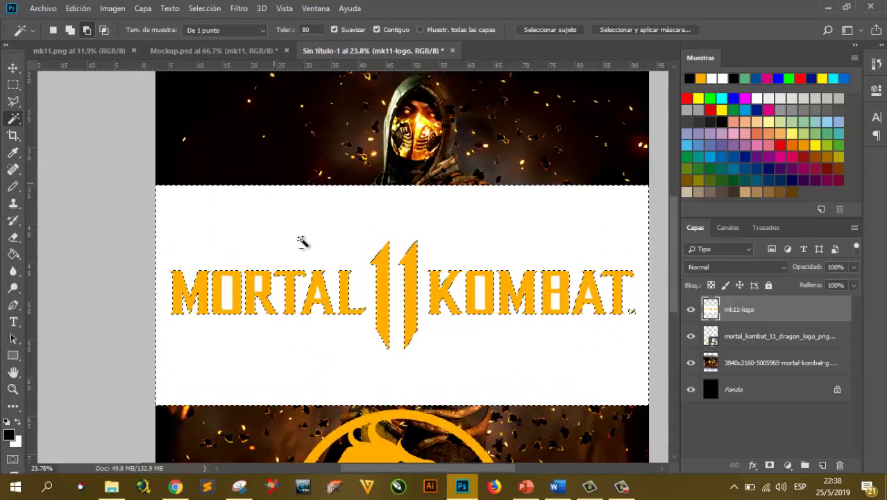
scroll(305, 248, "up", 1)
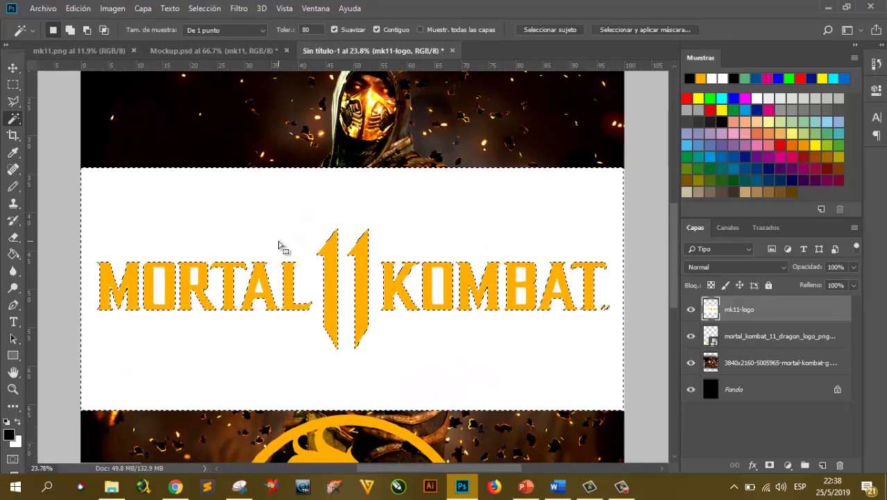
key("Delete")
left_click(164, 293)
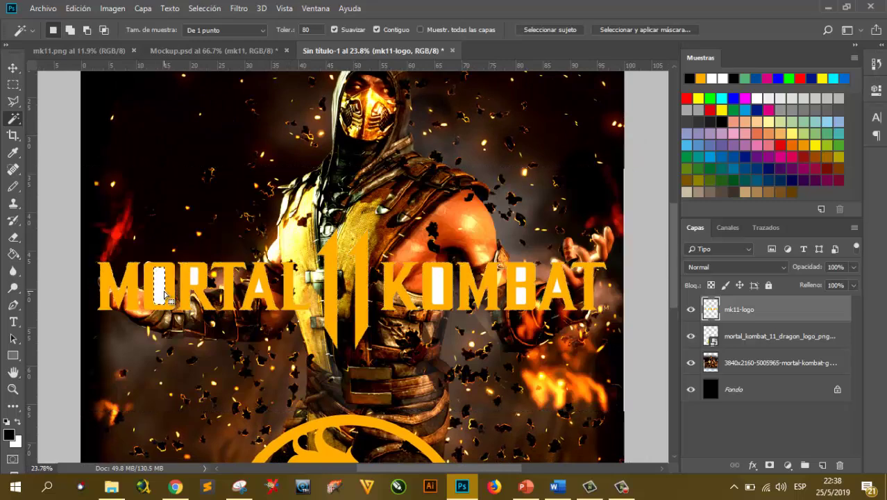
key("Delete")
left_click(198, 279)
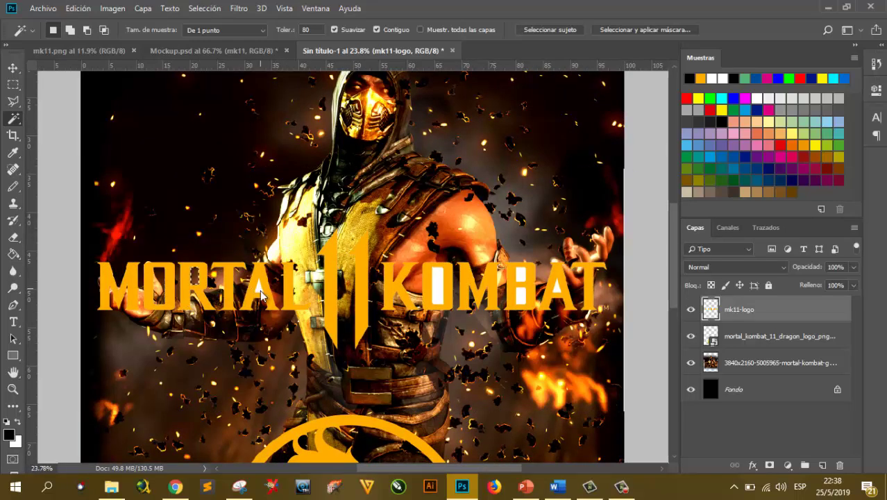
left_click(440, 295)
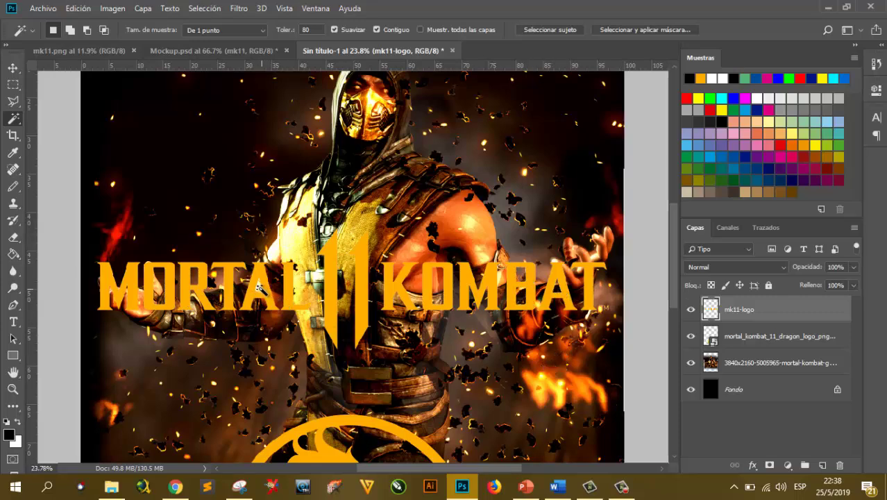
left_click(12, 67)
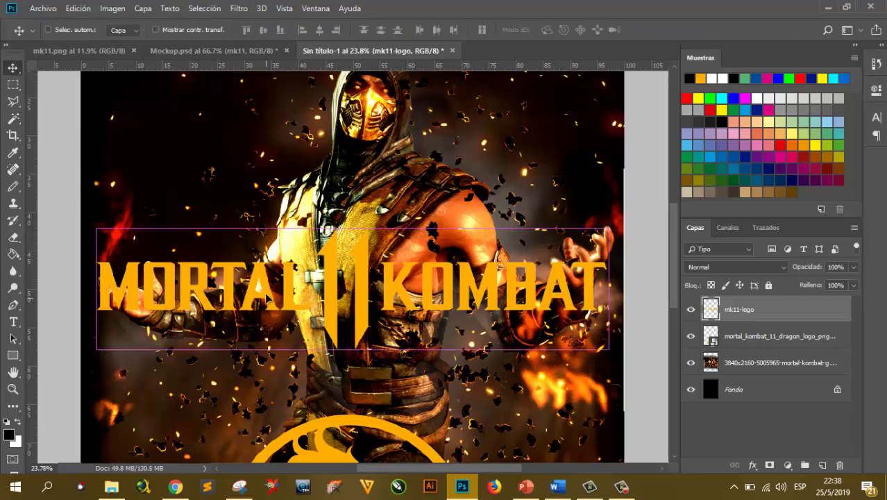
Step: Move the MORTAL 11 KOMBAT logo up to the top of the poster
left_click_drag(281, 355, 281, 248)
scroll(281, 253, "down", 2)
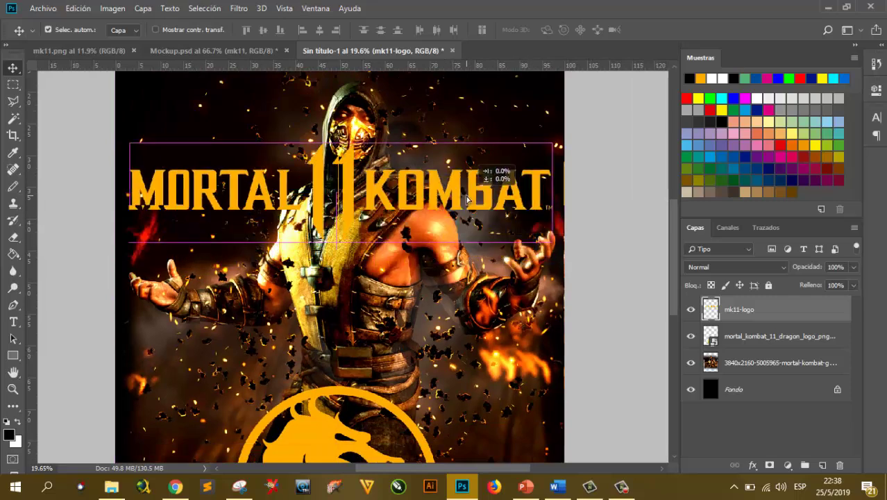
scroll(470, 201, "down", 1)
scroll(470, 231, "down", 1)
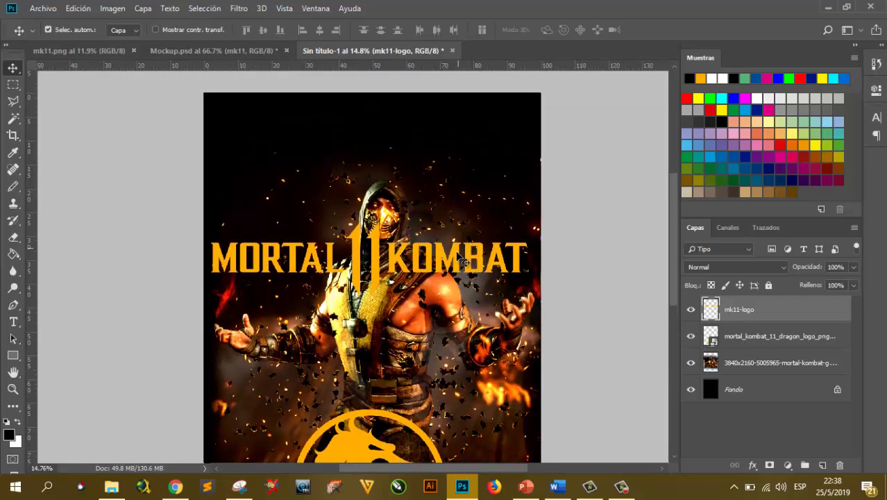
left_click_drag(462, 256, 459, 140)
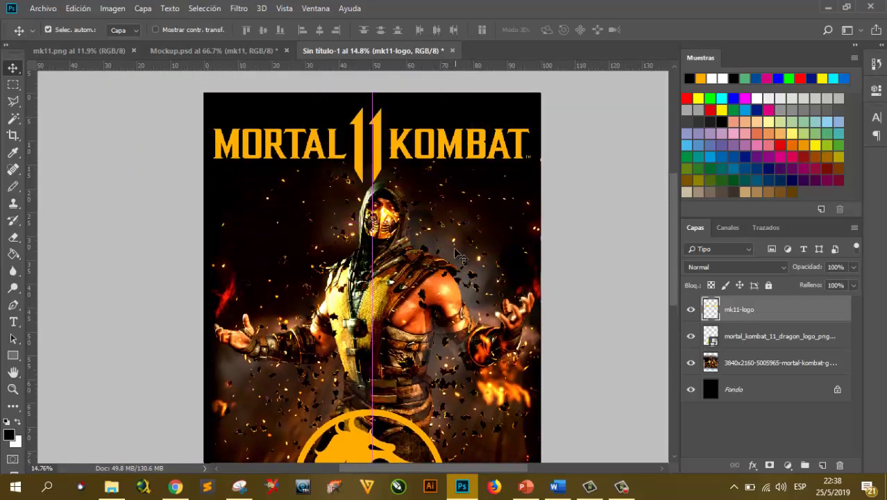
scroll(454, 256, "down", 2)
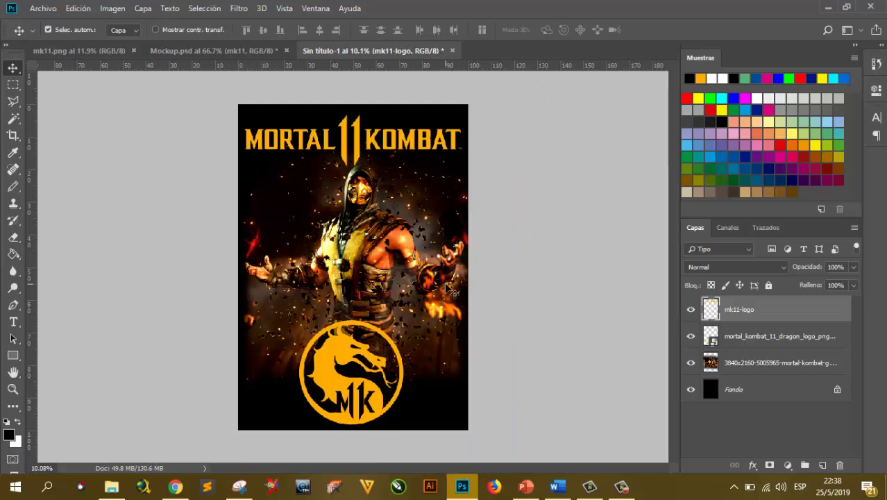
Step: Save the poster in PNG format, then bring up the Mockup.psd T-shirt document
left_click(68, 51)
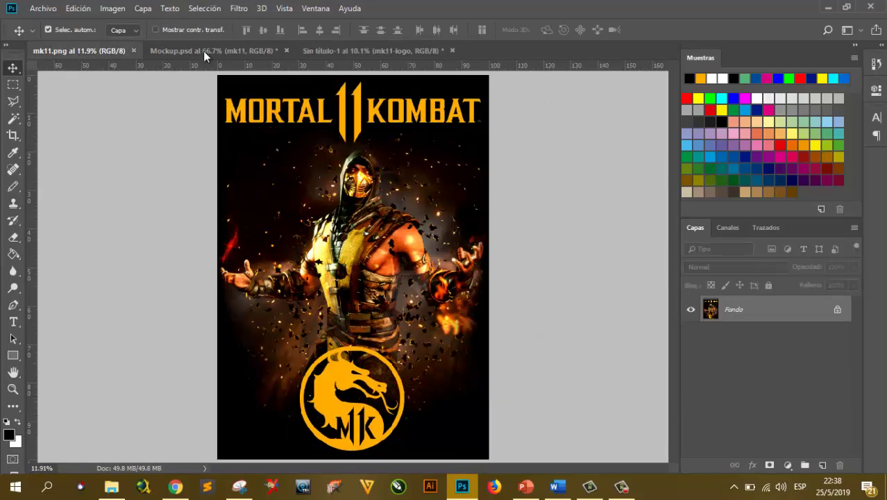
left_click(339, 51)
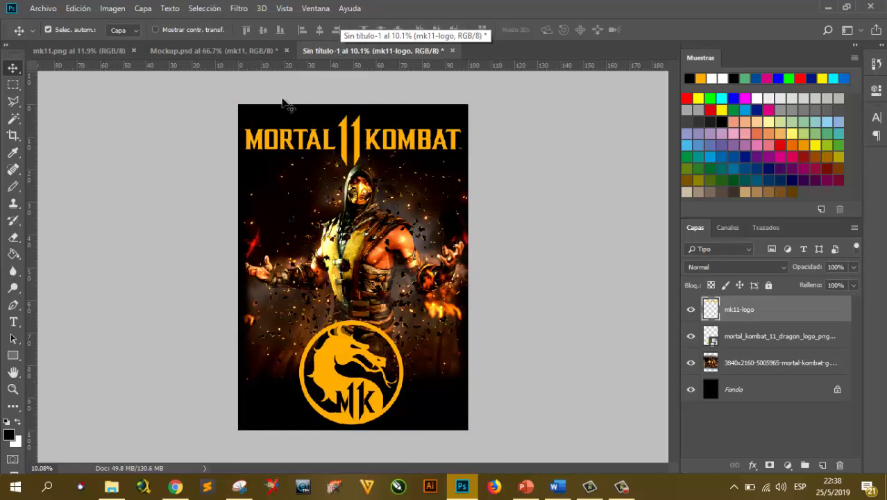
left_click(42, 8)
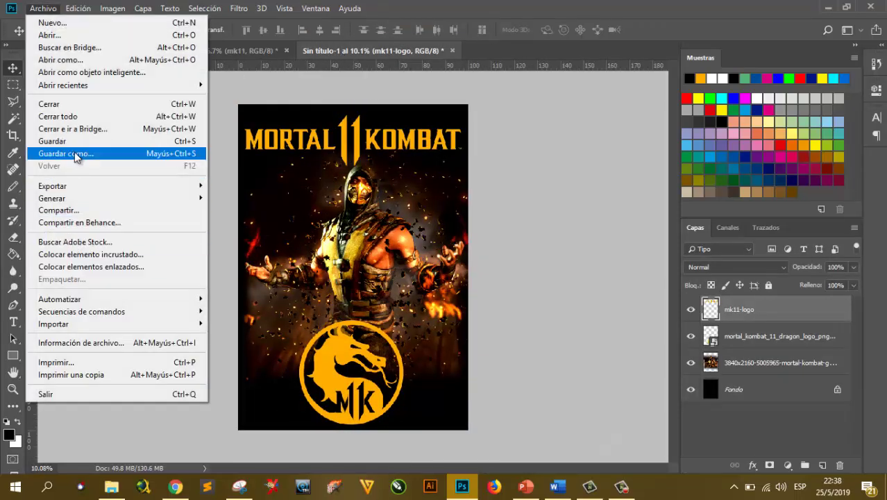
left_click(72, 153)
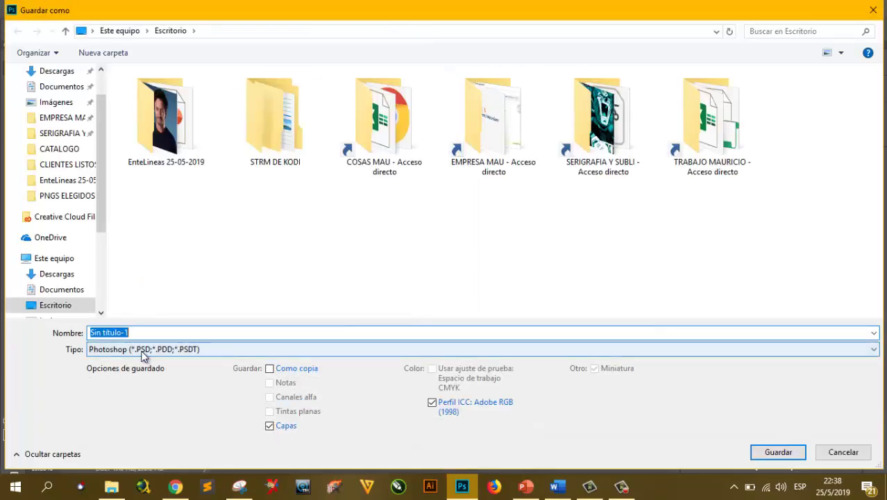
left_click(229, 349)
left_click(243, 284)
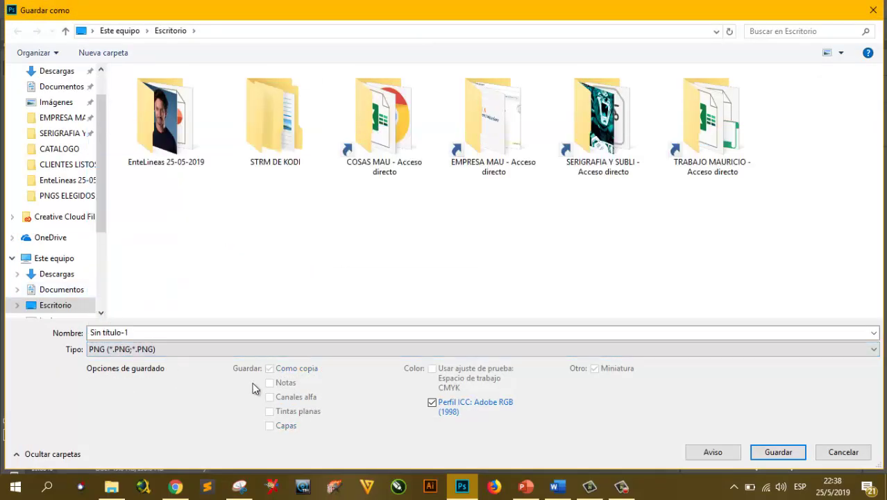
left_click(843, 451)
left_click(212, 50)
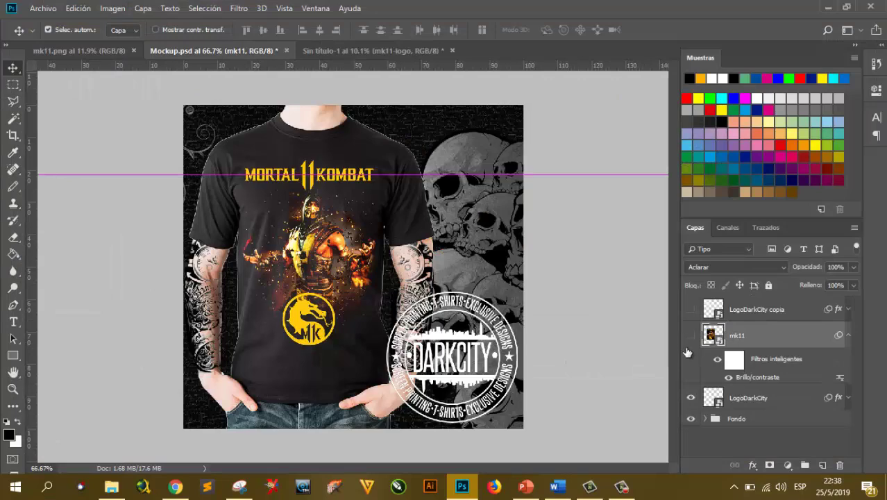
Step: Hide the old mk11 artwork and place the new poster file from PNGS ELEGIDOS
left_click(43, 8)
left_click(58, 267)
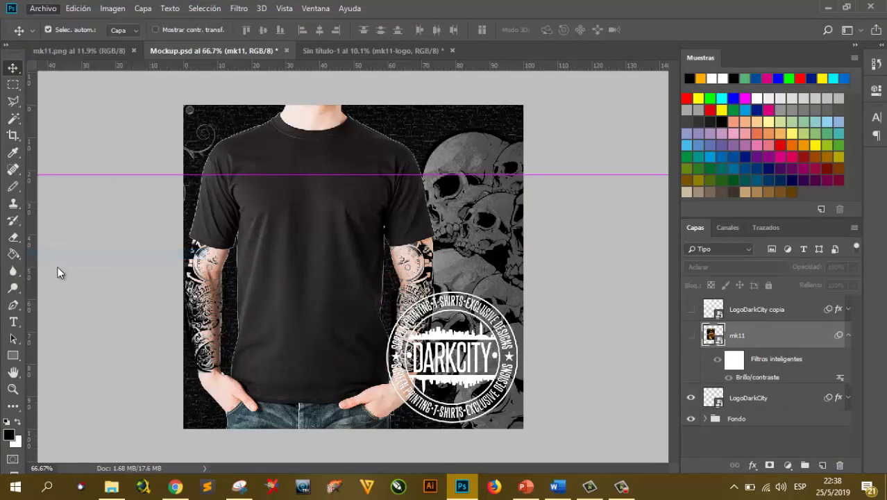
left_click(61, 196)
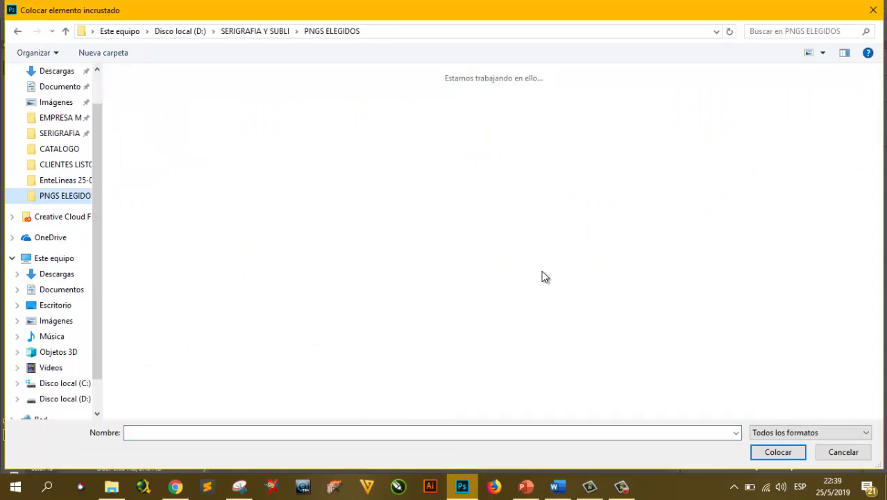
left_click(769, 104)
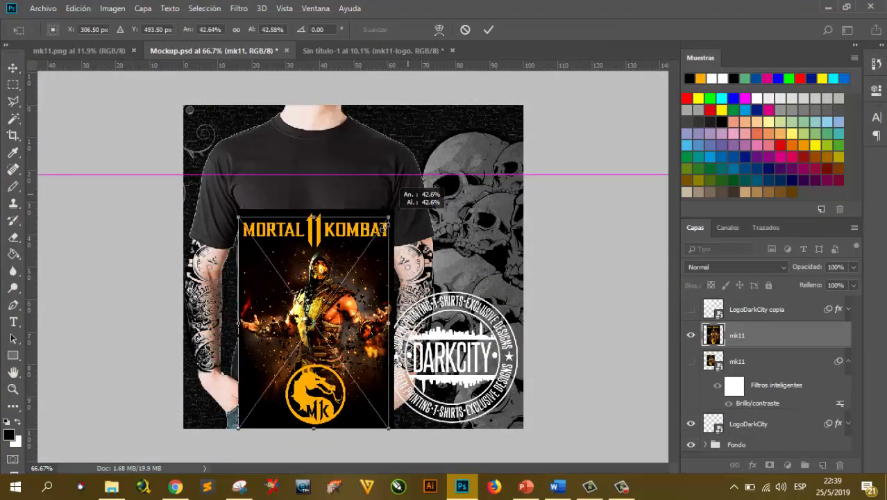
Step: Scale the placed poster to about 39% and position it on the shirt's chest
left_click_drag(469, 106, 381, 229)
left_click_drag(370, 290, 370, 223)
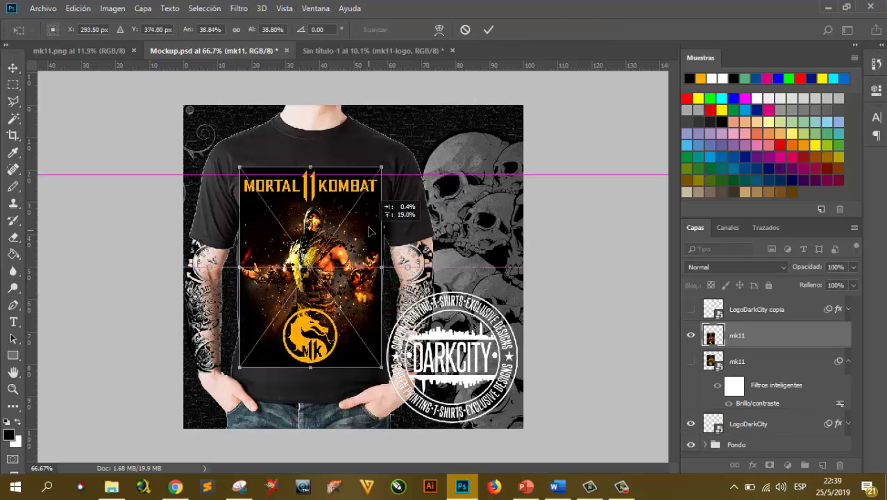
key("Return")
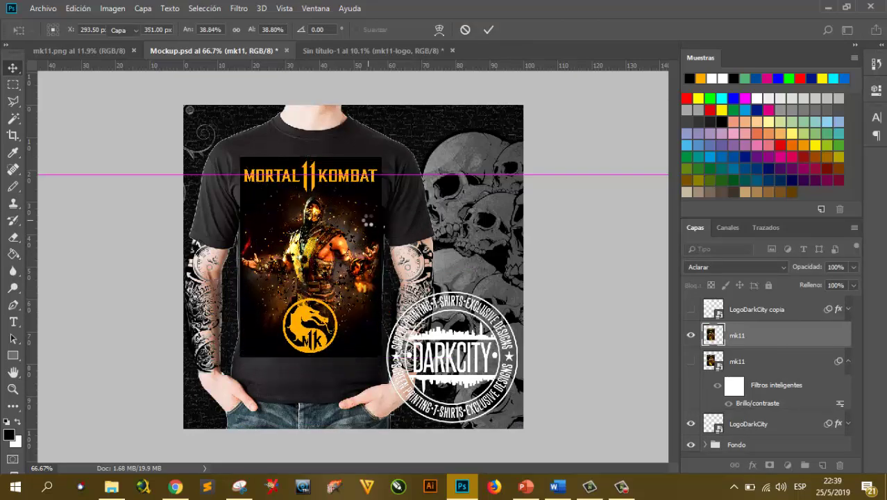
left_click(711, 267)
Step: Set the poster to Aclarar blend mode and raise its brightness to 35 with Brillo/contraste
left_click(701, 90)
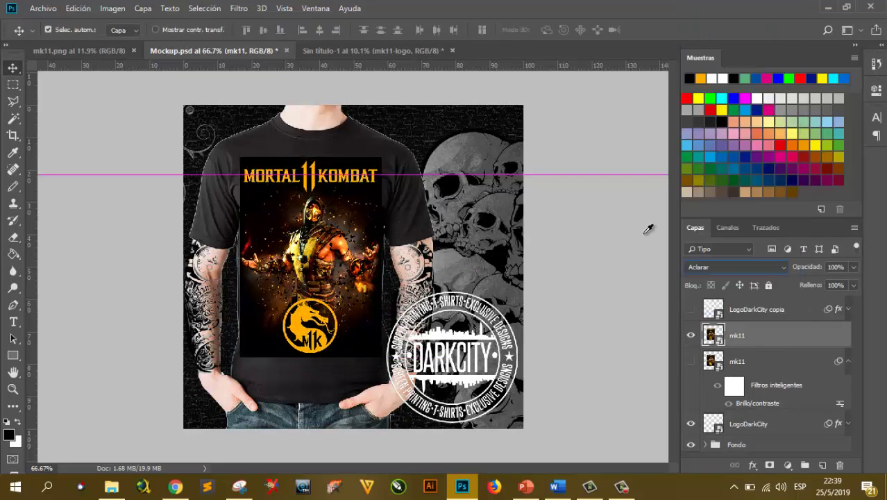
left_click(112, 8)
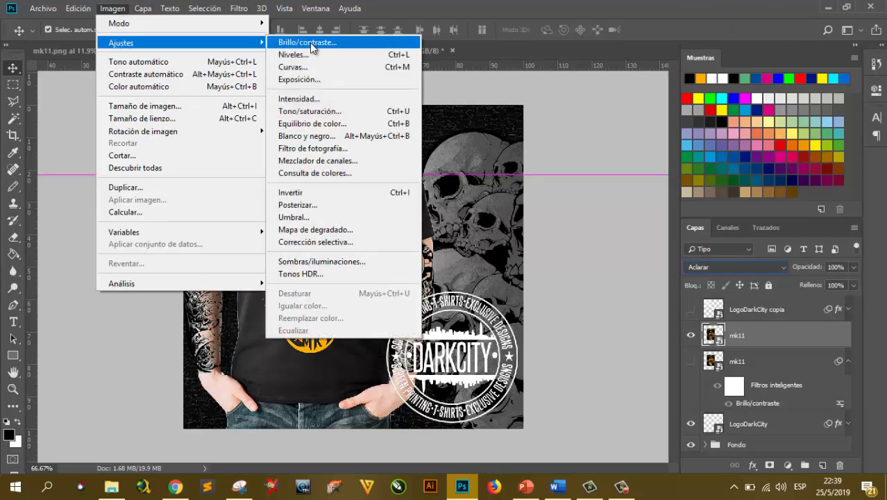
left_click(347, 44)
left_click_drag(402, 143, 419, 145)
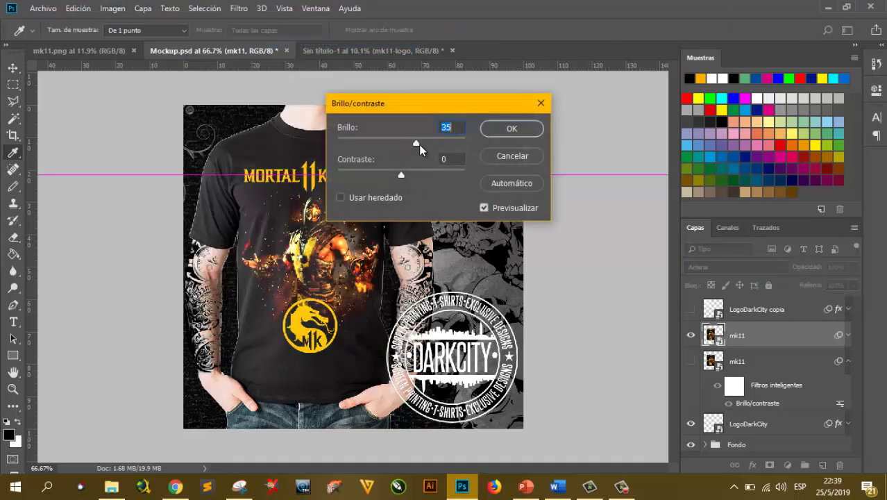
left_click(512, 129)
Step: Zoom in and out to check the brightened design on the shirt
scroll(317, 261, "up", 5)
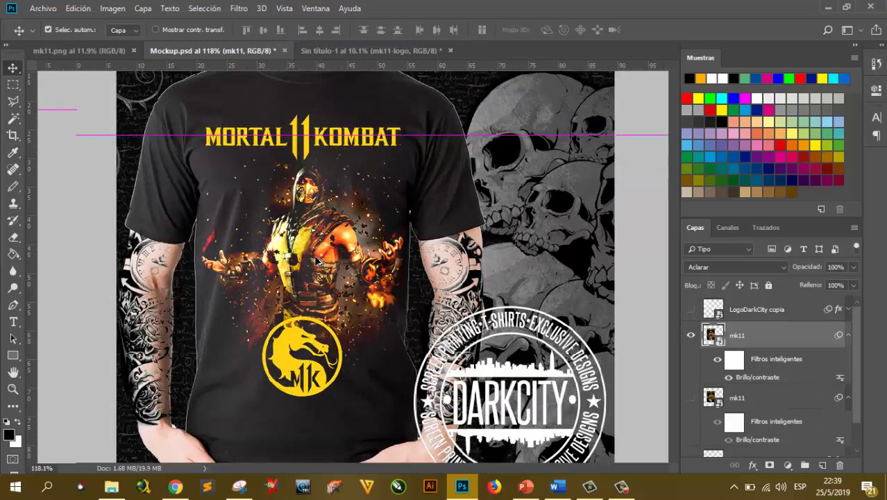
scroll(317, 261, "down", 1)
scroll(317, 261, "up", 3)
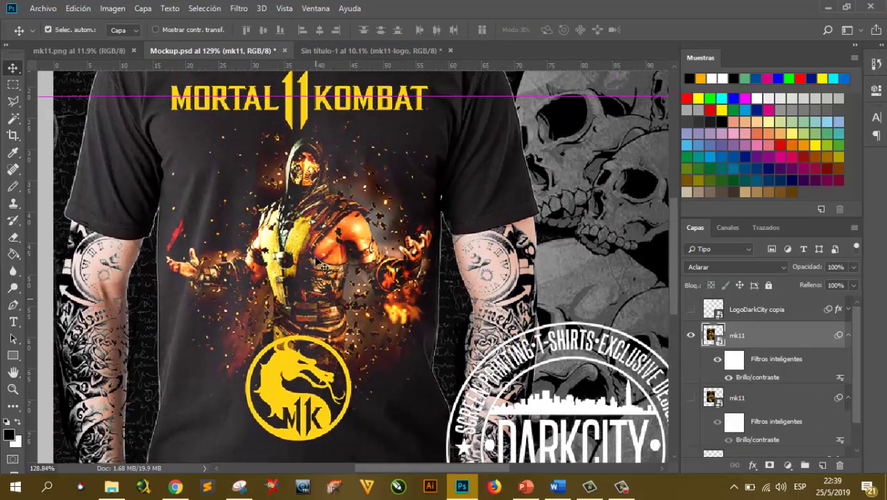
left_click(621, 488)
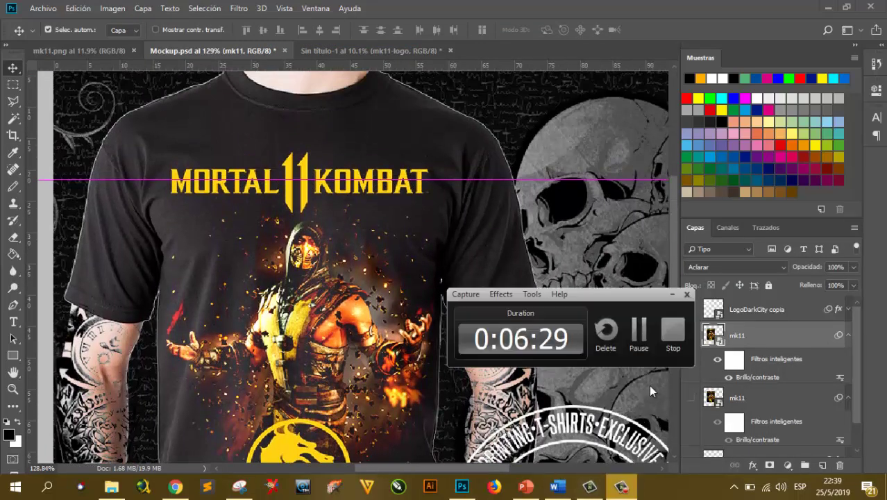